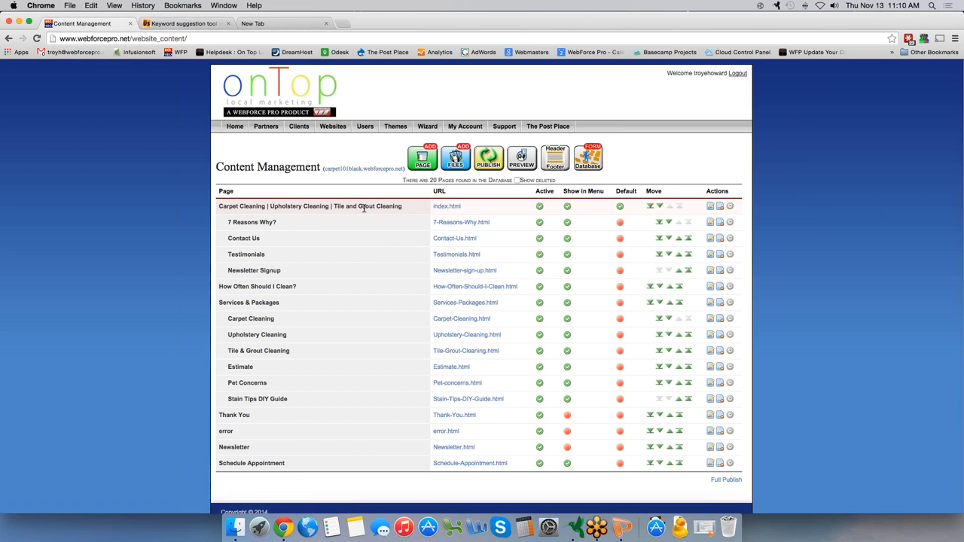
# Look at the home page's content settings and preview the carpet cleaning site, returning to the content list.
pyautogui.click(711, 206)
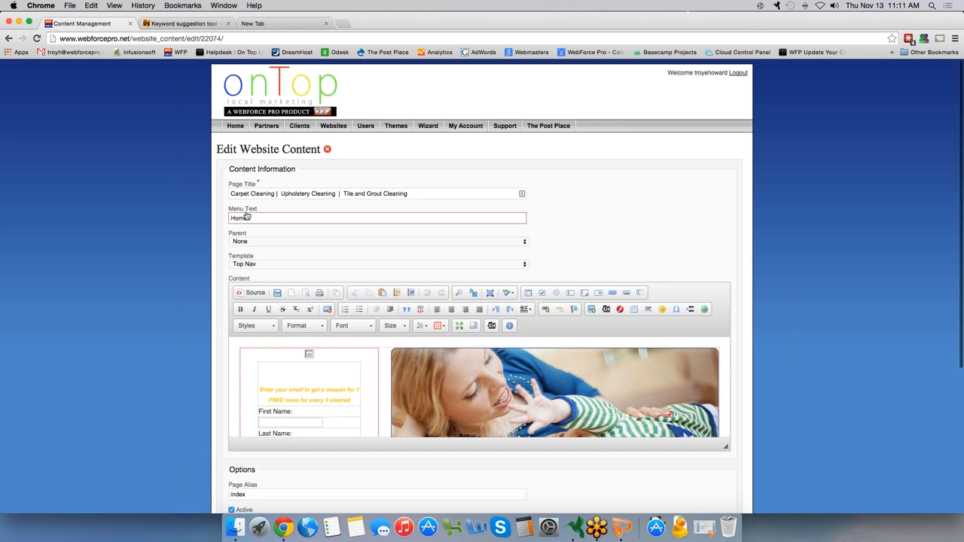
pyautogui.click(329, 150)
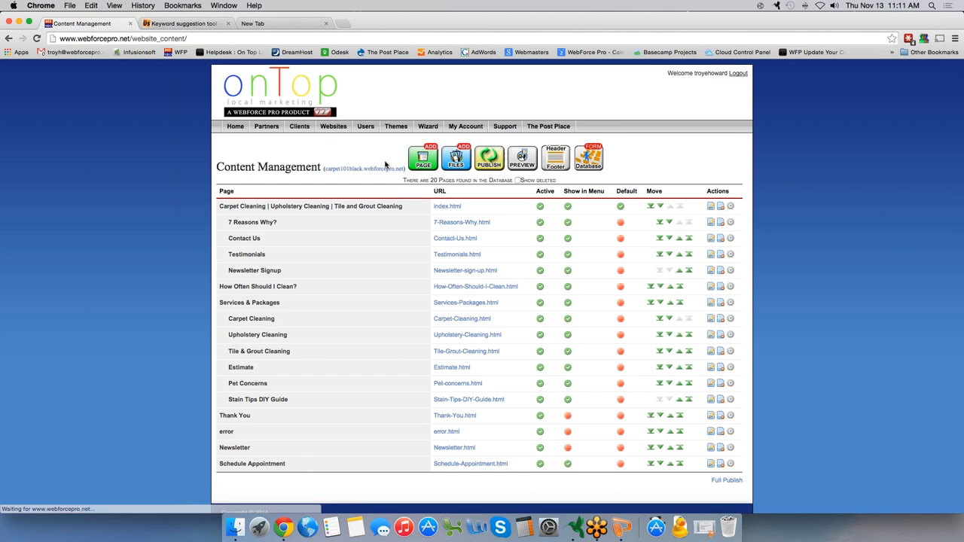
pyautogui.click(521, 158)
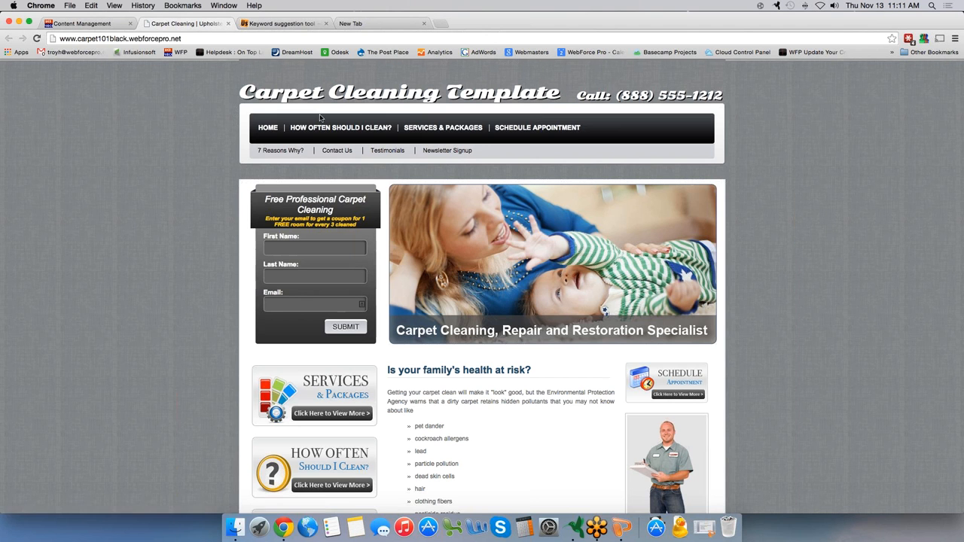
pyautogui.click(102, 24)
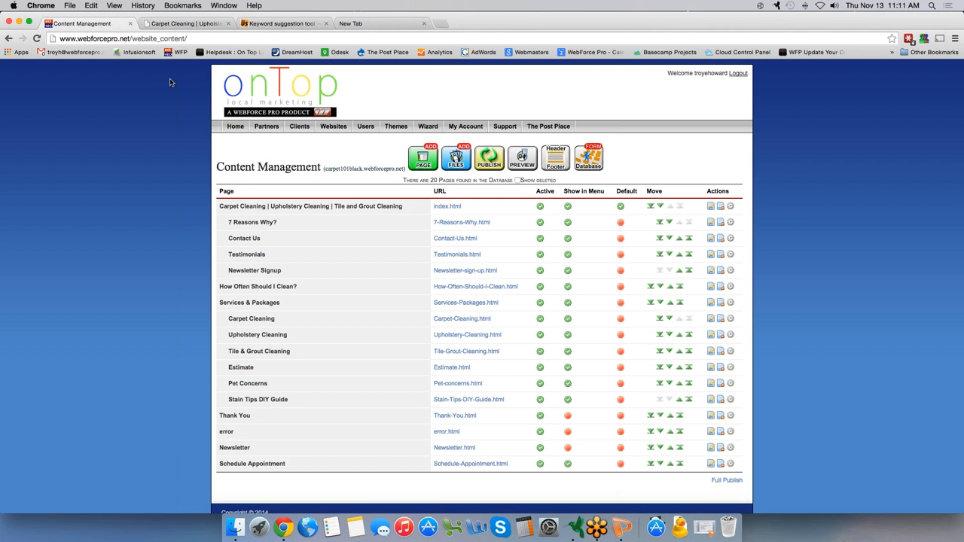
# Open the home page (index.html) for editing at its page title and menu text.
pyautogui.click(711, 206)
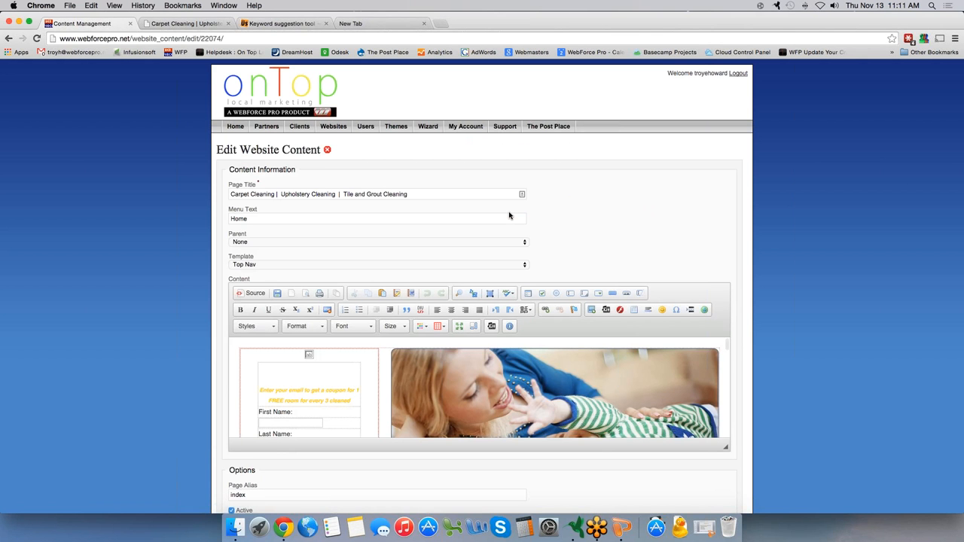
pyautogui.click(247, 189)
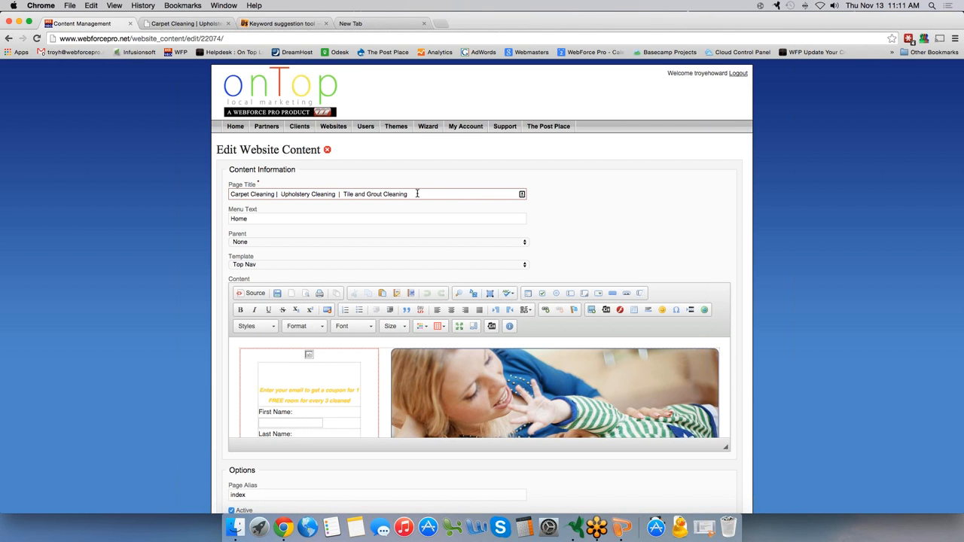
pyautogui.click(234, 217)
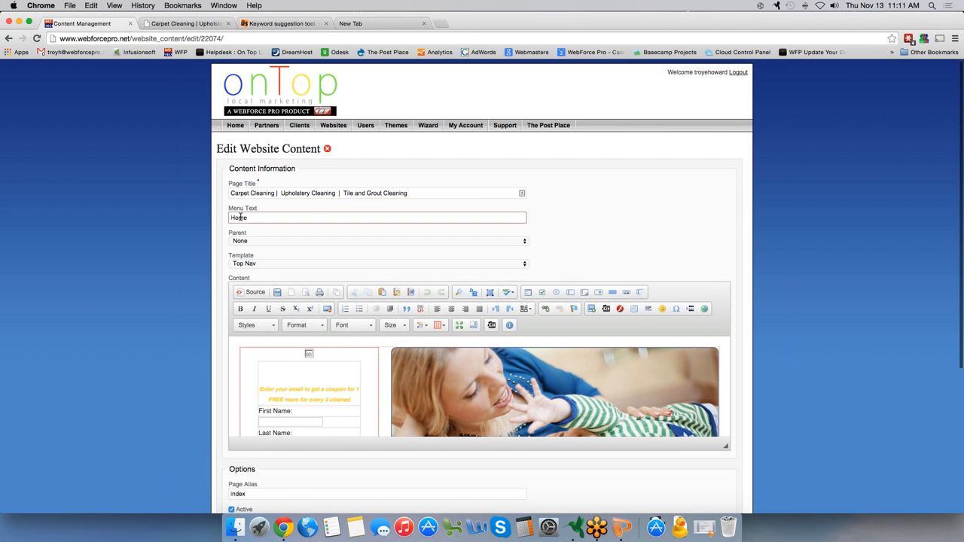
# Compare the home page's menu text and page title with the navigation on the previewed site.
pyautogui.click(178, 23)
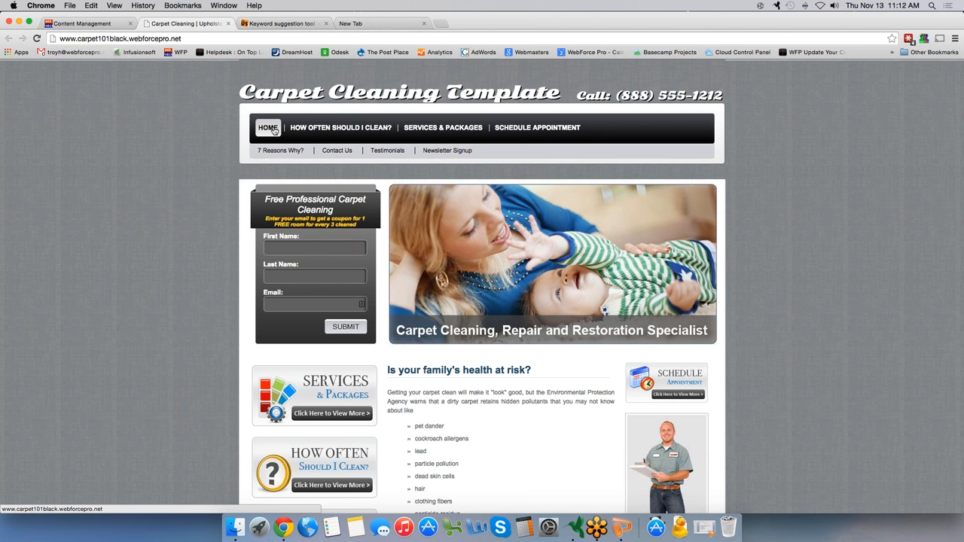
pyautogui.click(82, 23)
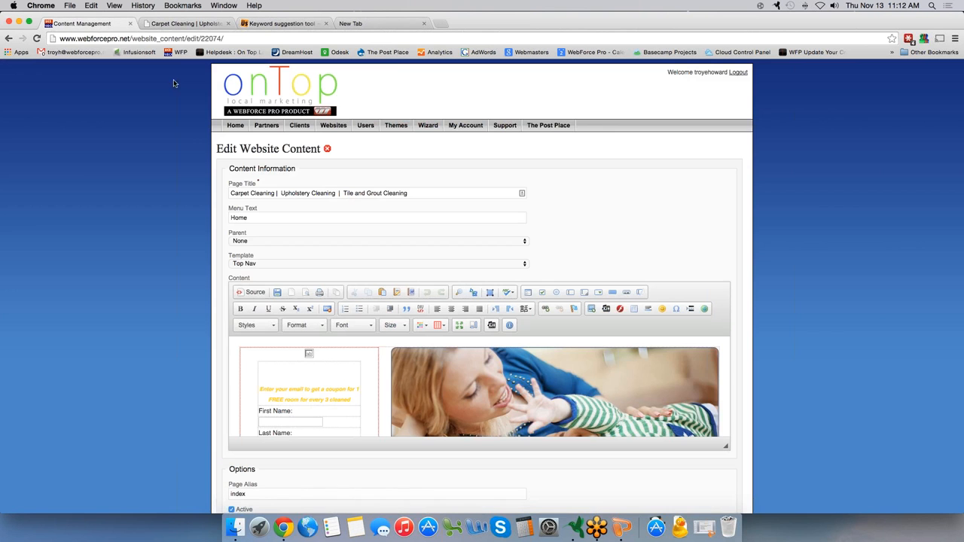
pyautogui.click(249, 217)
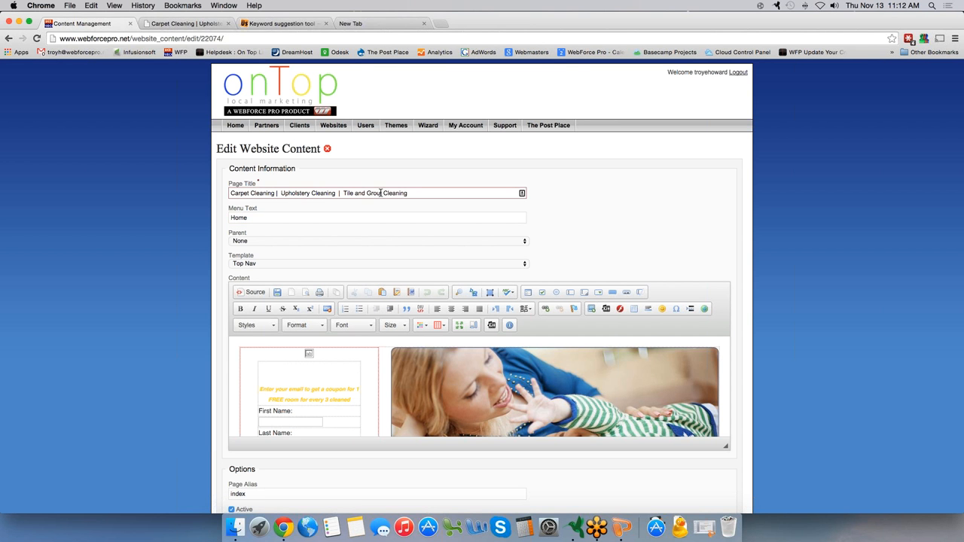
pyautogui.click(187, 24)
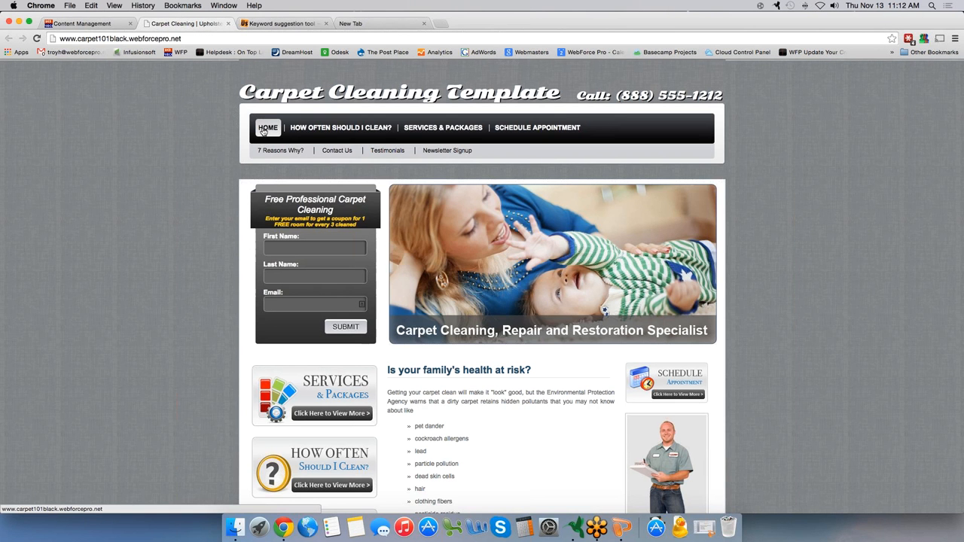
pyautogui.click(262, 129)
pyautogui.click(104, 24)
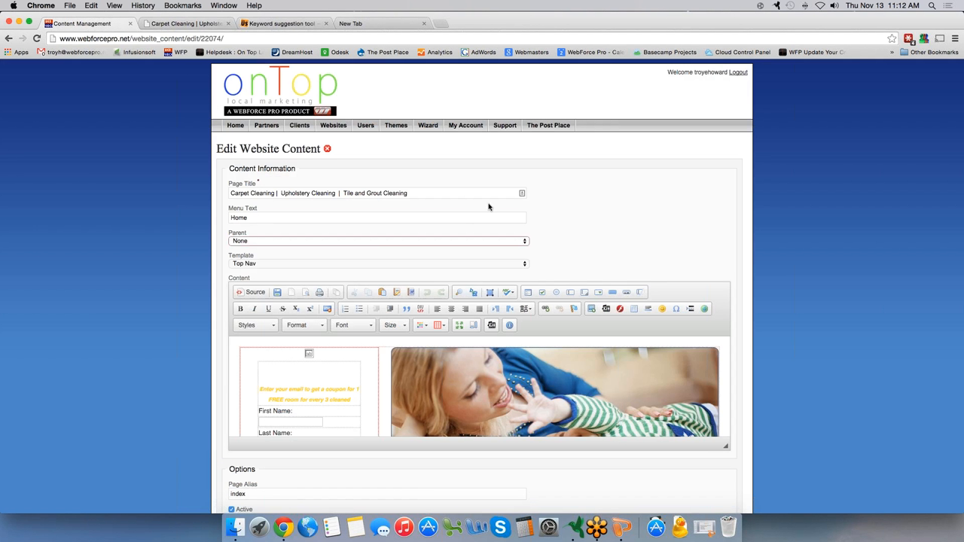
# Add "Mesa AZ" after "Carpet Cleaning" in the home page's title.
pyautogui.scroll(-1, 267, 181)
pyautogui.click(268, 169)
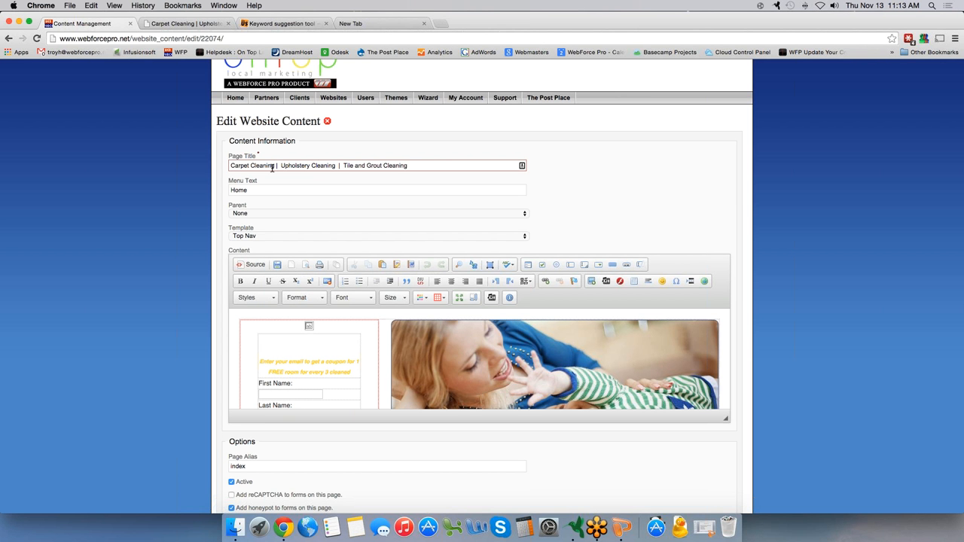
pyautogui.click(372, 255)
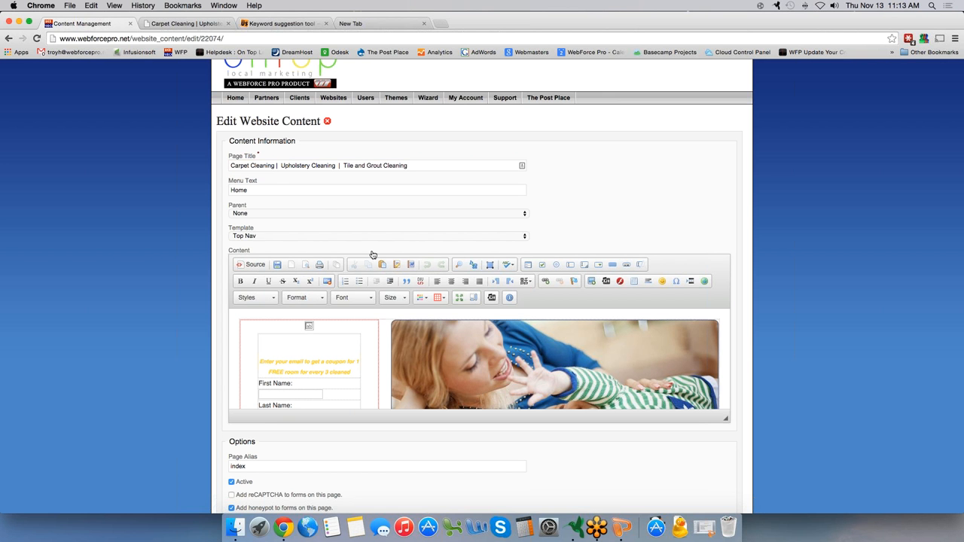
pyautogui.click(300, 166)
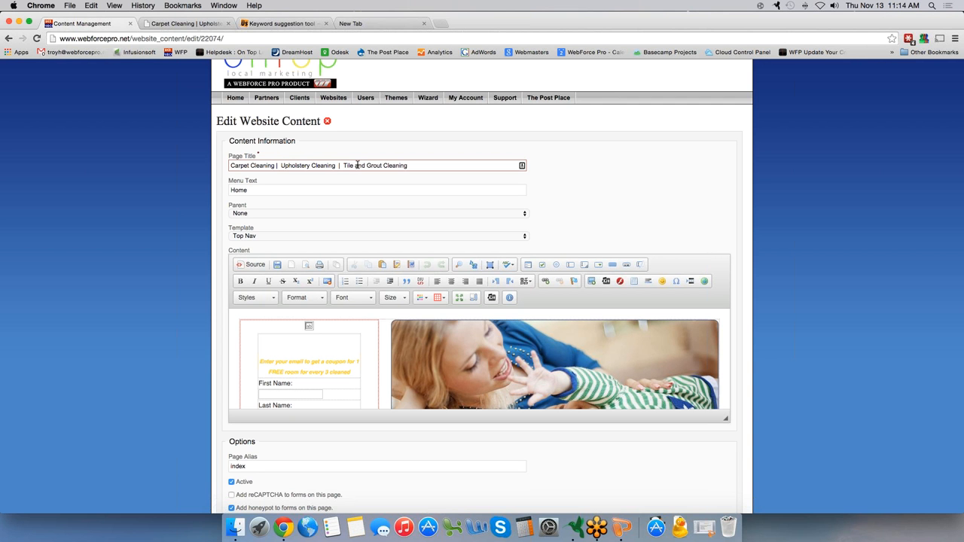
pyautogui.click(278, 166)
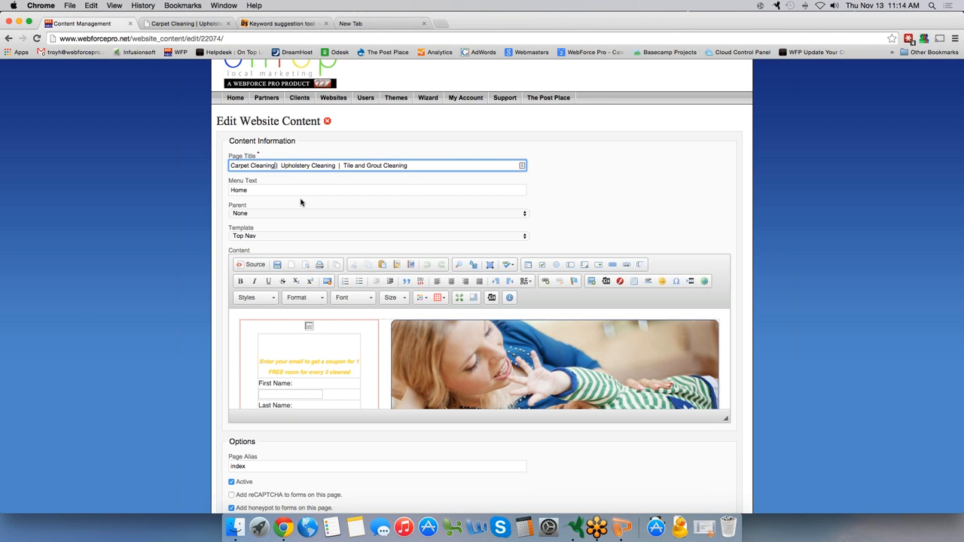
pyautogui.write('Mesa,')
pyautogui.press('BackSpace')
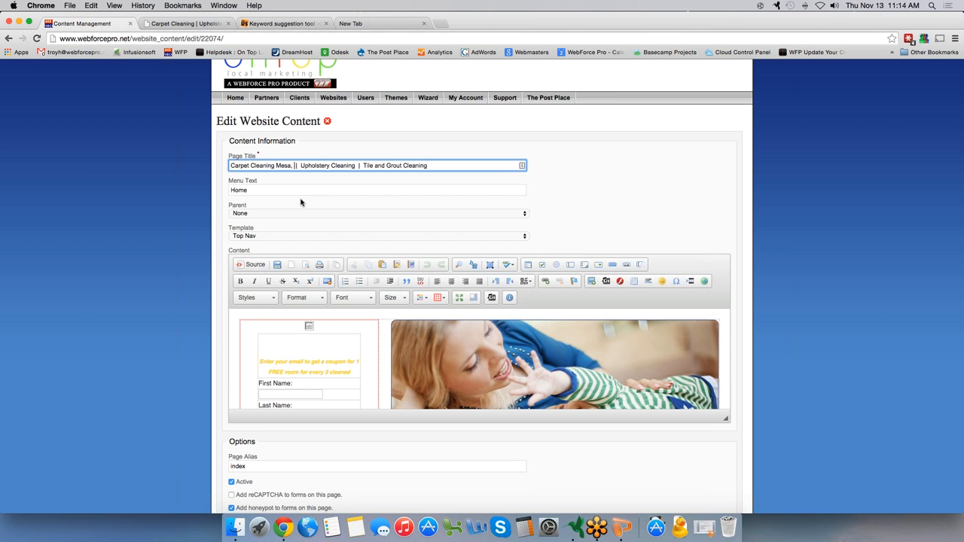
pyautogui.write('AZ')
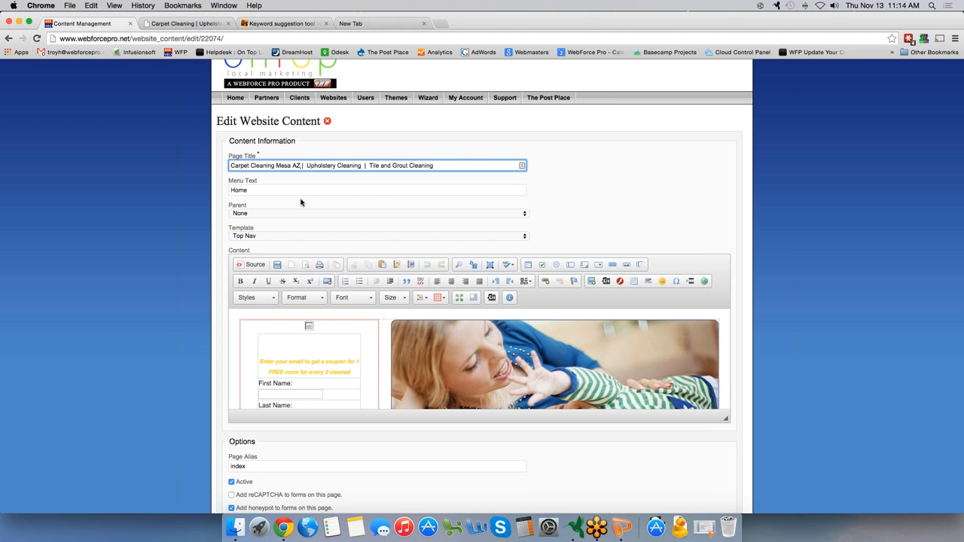
# Replace "Upholstery Cleaning" in the page title with "Carpet Cleaner Gilbert AZ".
pyautogui.click(361, 167)
pyautogui.moveTo(347, 167); pyautogui.dragTo(307, 168)
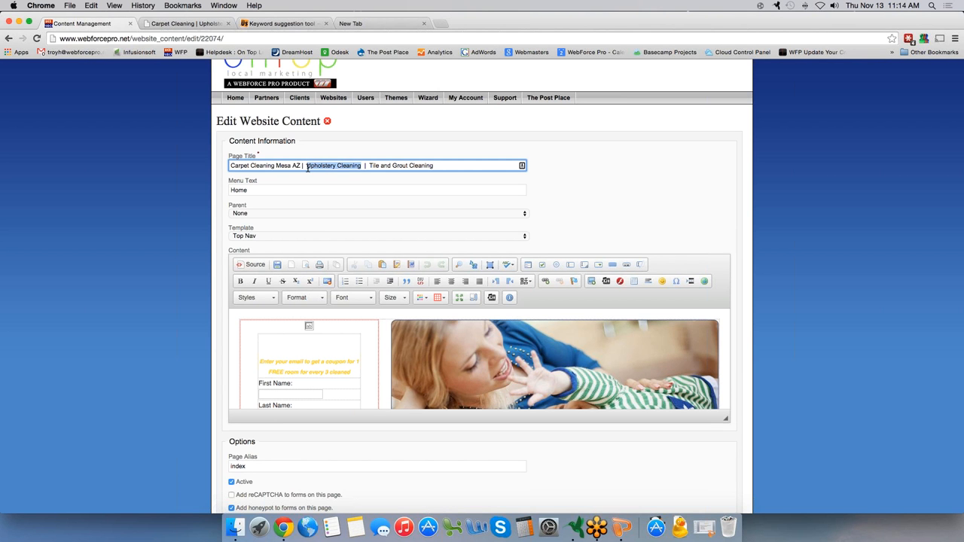
pyautogui.write('Carpet Cleani')
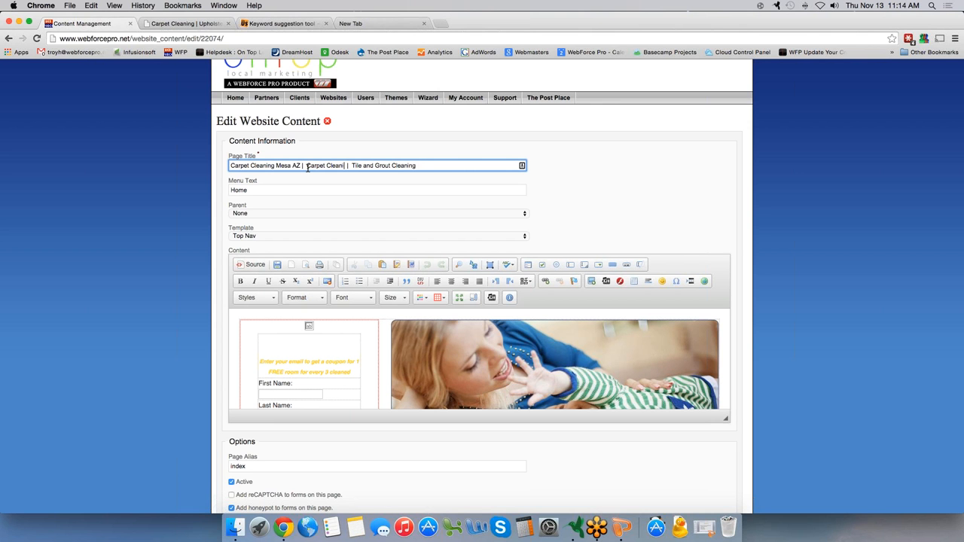
pyautogui.press('BackSpace')
pyautogui.press('BackSpace')
pyautogui.write('ner Gilbert AZ')
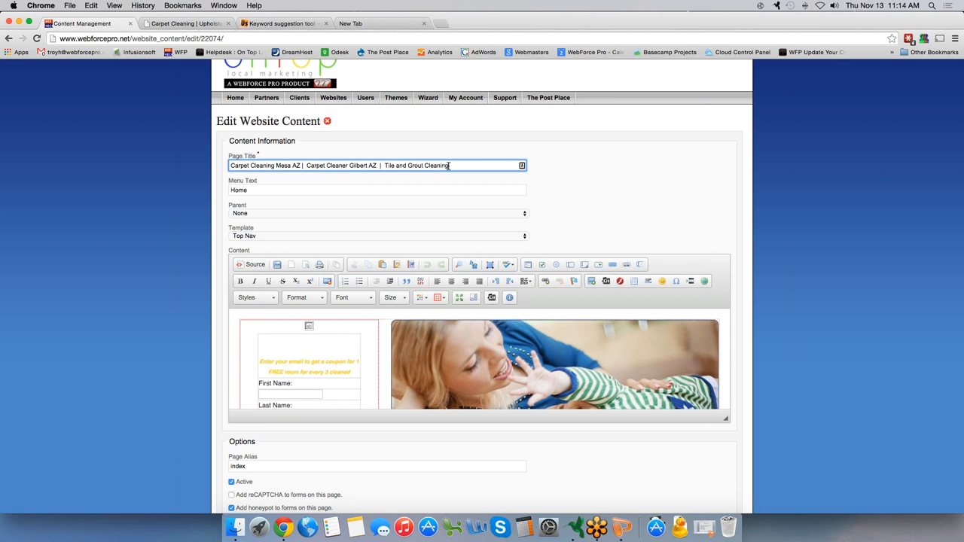
# Replace "Tile and Grout Cleaning" in the page title with "Carpet Cleaning Services Chandler AZ".
pyautogui.moveTo(450, 165); pyautogui.dragTo(385, 165)
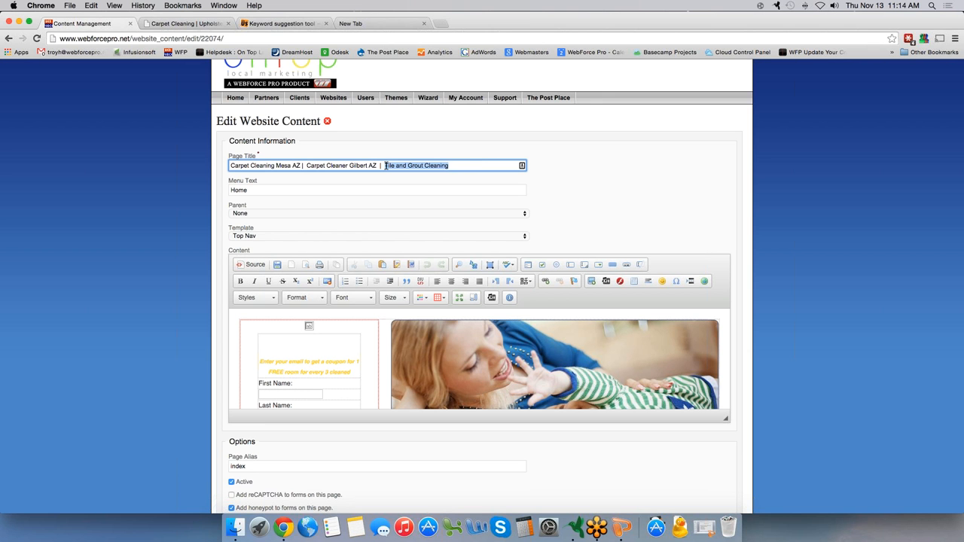
pyautogui.write('Carpet C')
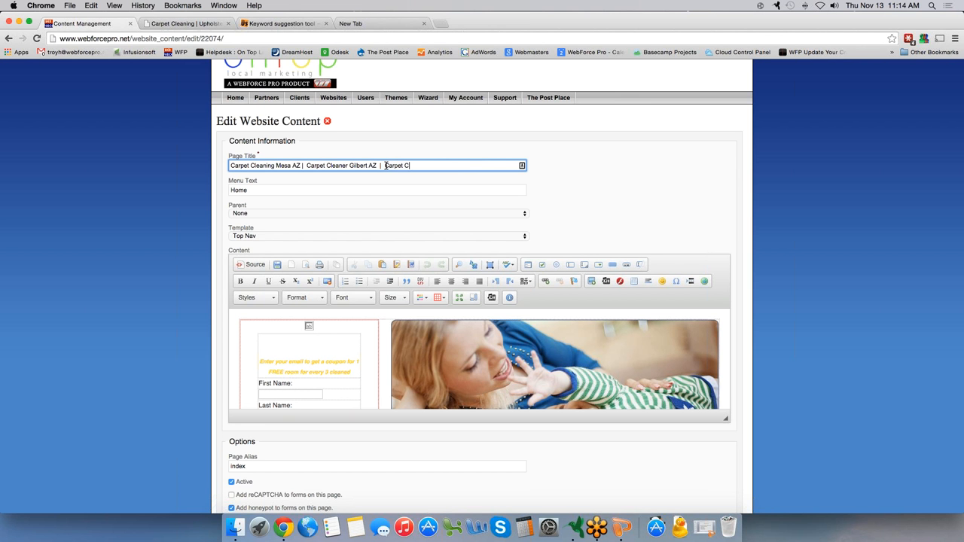
pyautogui.write('leaner Gilbert AZ | Carpet Cleaning Services Chandler AZ')
# Maximize the content editor for the home page's body.
pyautogui.scroll(-1, 191, 167)
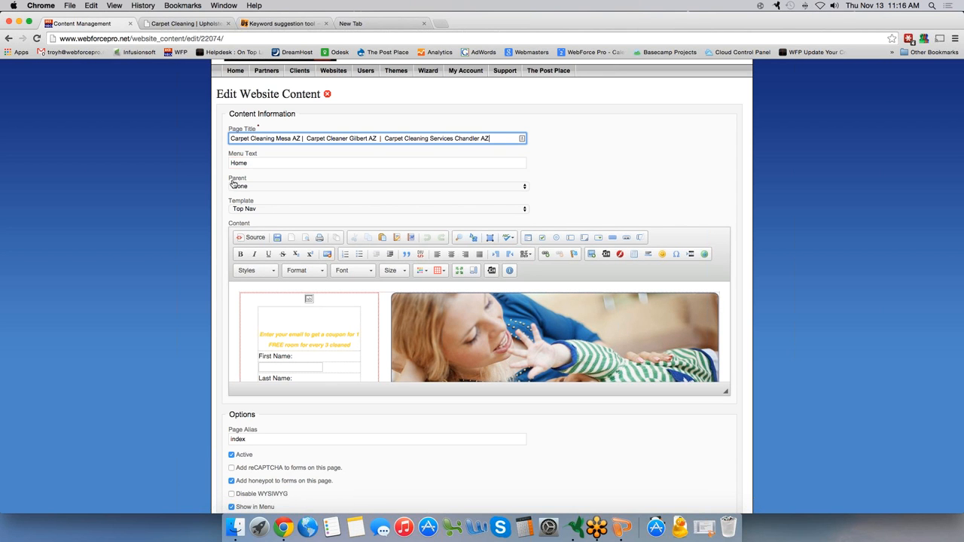
pyautogui.scroll(-2, 214, 193)
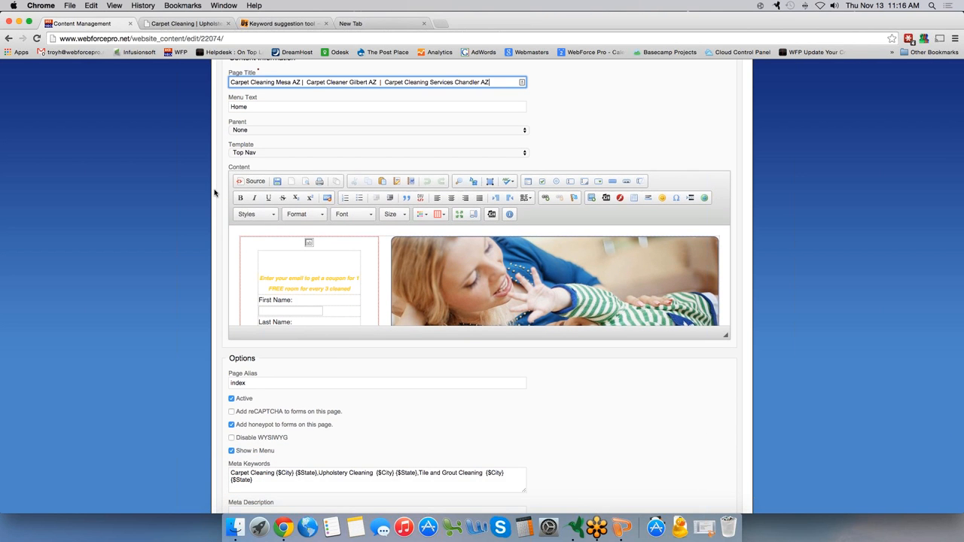
pyautogui.click(458, 217)
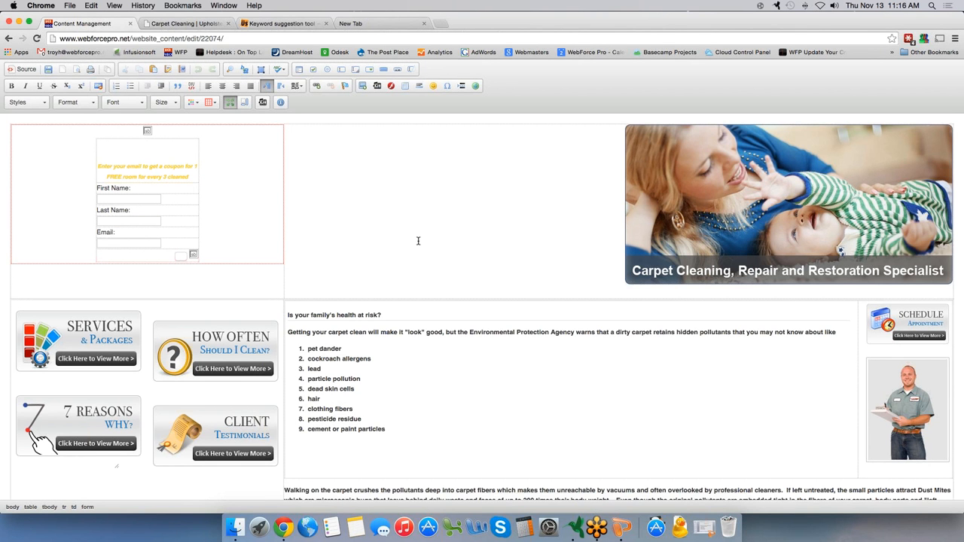
# Change "professional cleaners" in the "Walking on the carpet" paragraph to "professional carpet cleaners in Gilbert, AZ".
pyautogui.scroll(-2, 418, 241)
pyautogui.scroll(-1, 418, 241)
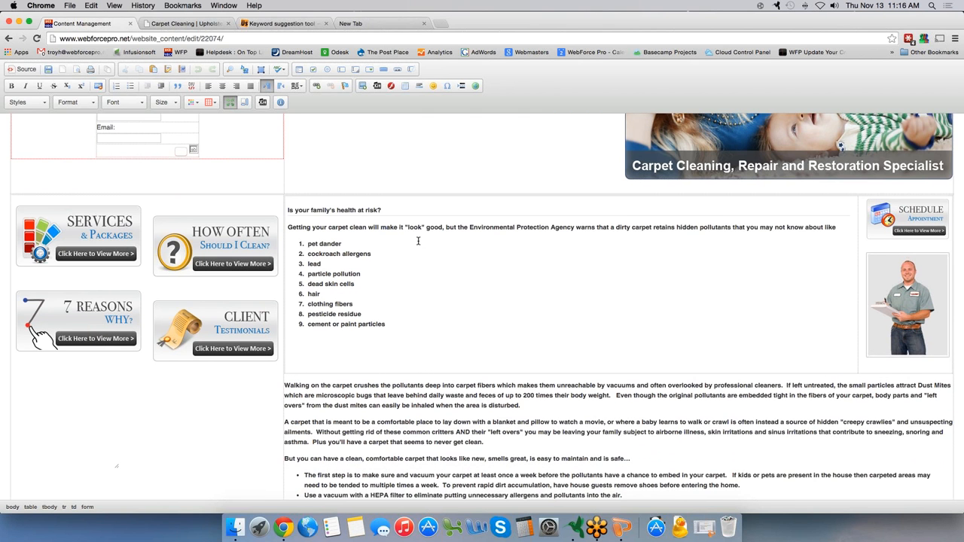
pyautogui.scroll(3, 418, 241)
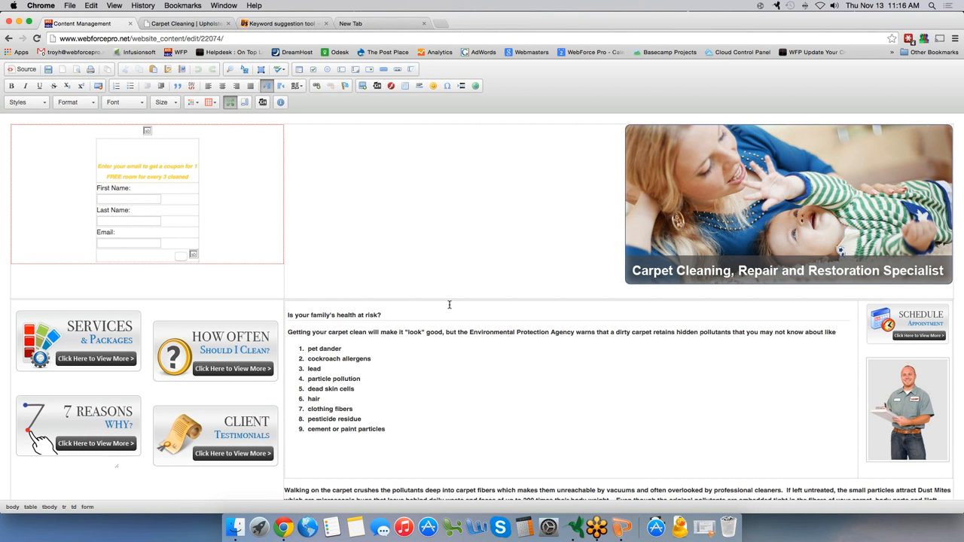
pyautogui.scroll(-2, 432, 355)
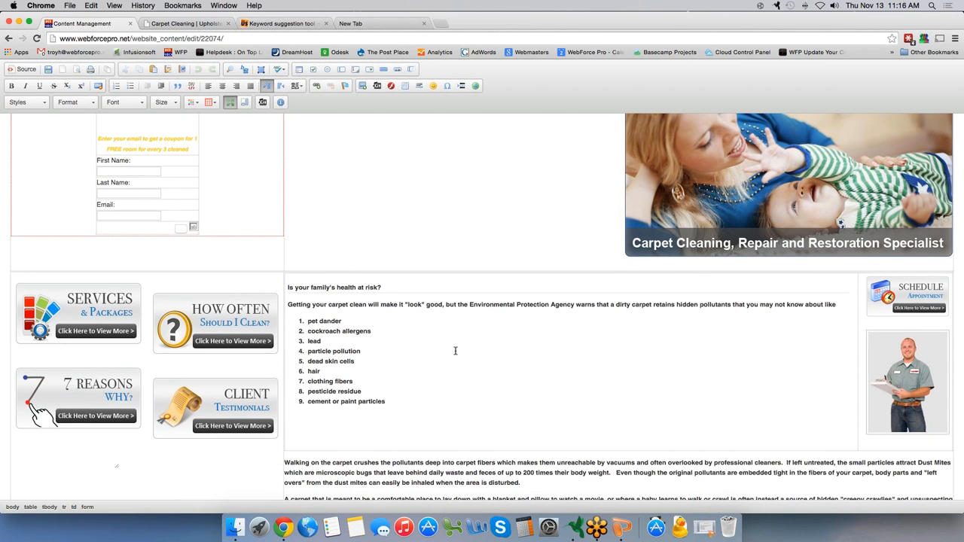
pyautogui.scroll(-5, 463, 354)
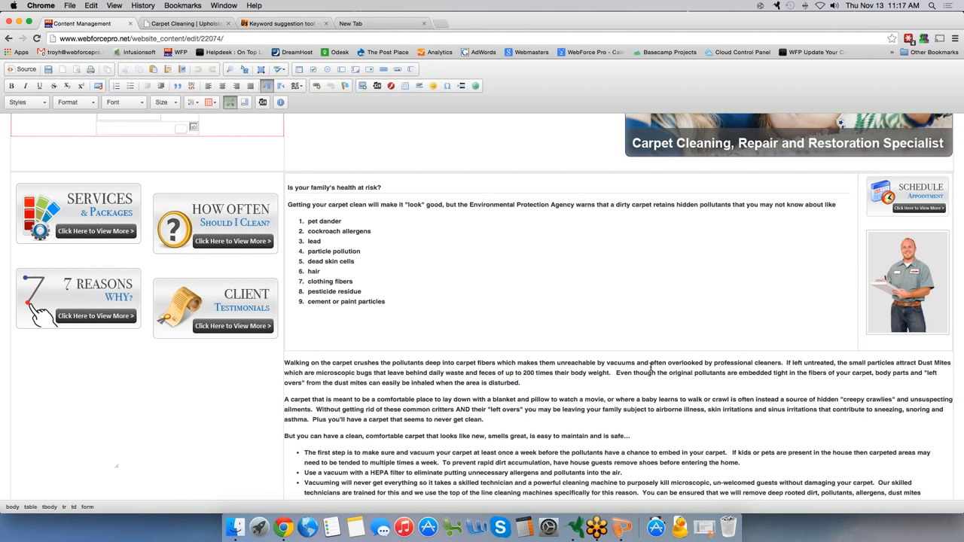
pyautogui.click(754, 363)
pyautogui.write('carpet c')
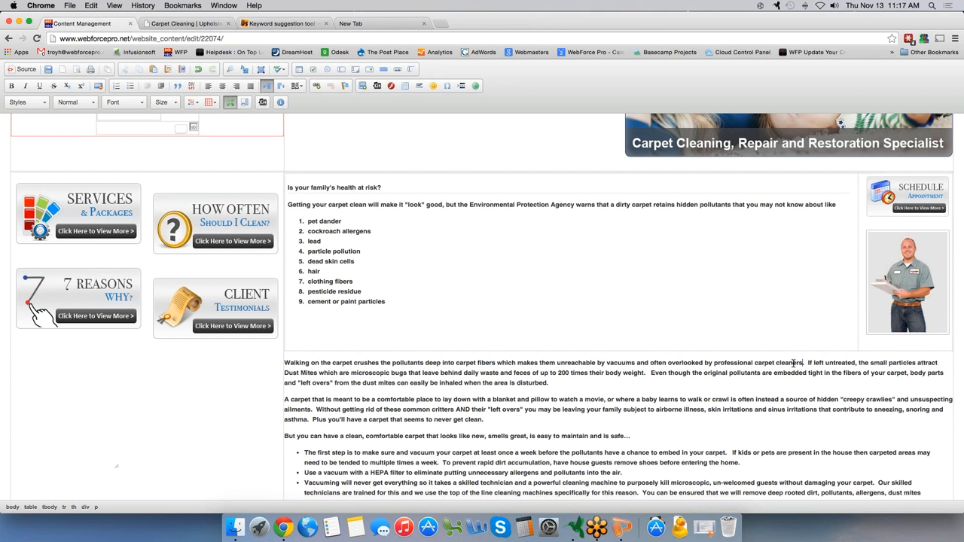
pyautogui.write('  in Gilbert')
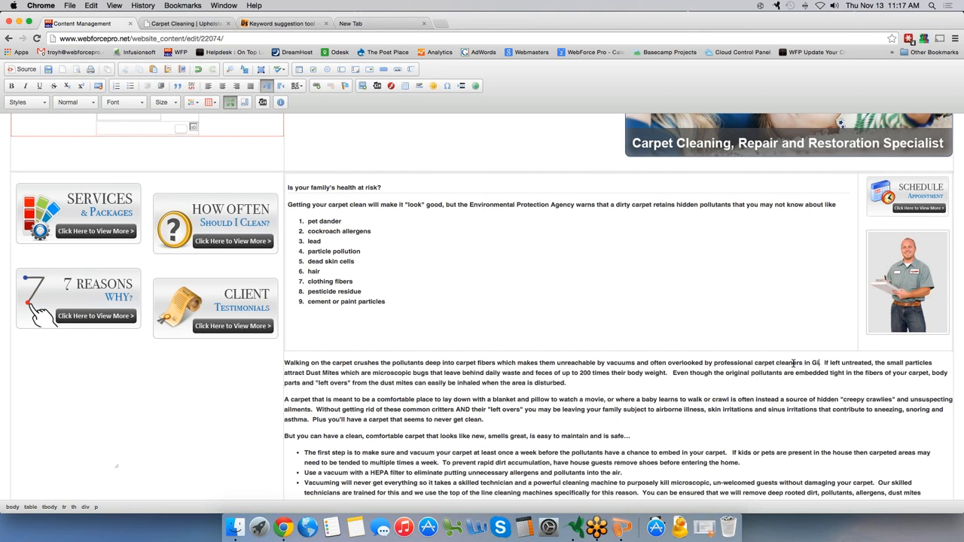
pyautogui.write(', AZ')
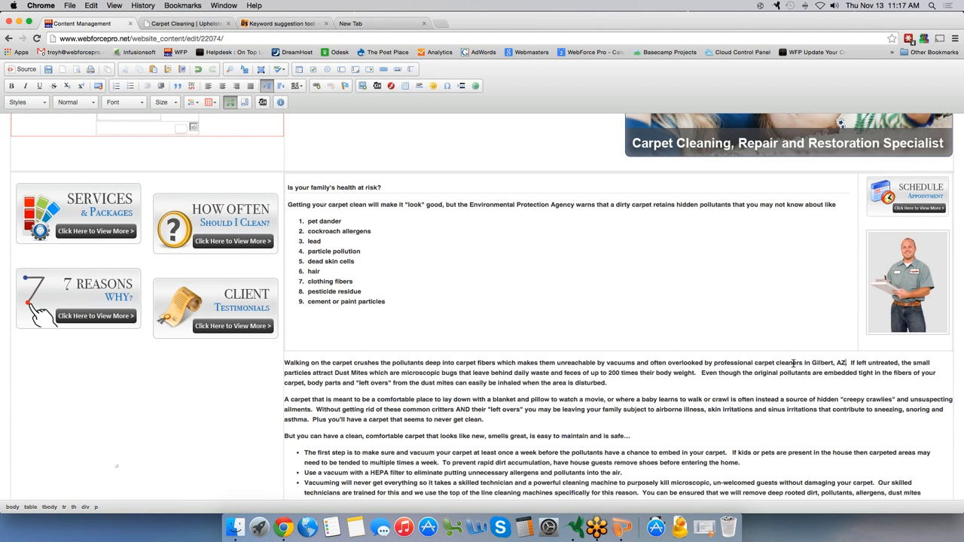
pyautogui.write('.')
# Replace the closing "today…" in the "Call us at the number" line with "with the best carpet cleaning services in Chandler, AZ.".
pyautogui.scroll(-5, 463, 391)
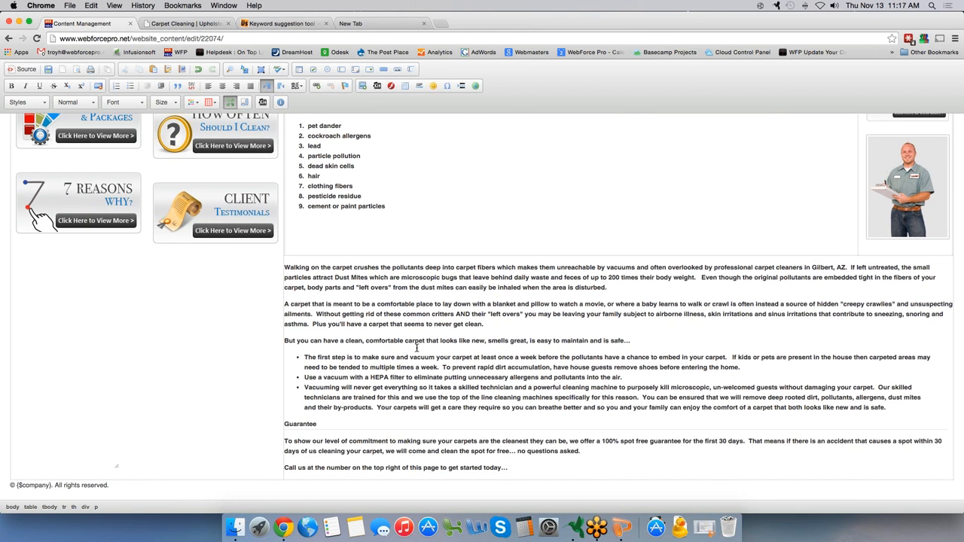
pyautogui.scroll(-1, 410, 379)
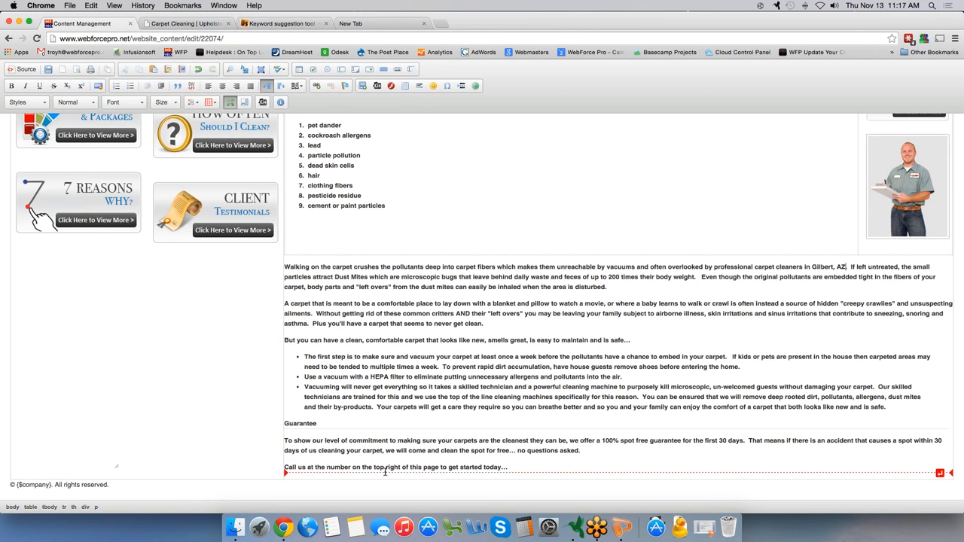
pyautogui.click(508, 467)
pyautogui.press('BackSpace')
pyautogui.press('BackSpace')
pyautogui.press('BackSpace')
pyautogui.press('BackSpace')
pyautogui.press('BackSpace')
pyautogui.press('BackSpace')
pyautogui.press('BackSpace')
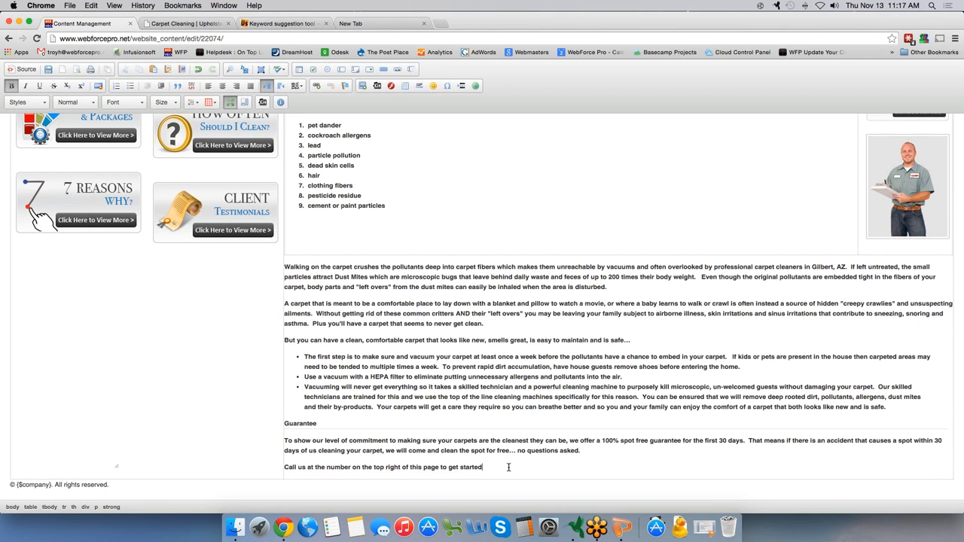
pyautogui.press('BackSpace')
pyautogui.press('BackSpace')
pyautogui.write('ed with the')
pyautogui.press('BackSpace')
pyautogui.press('BackSpace')
pyautogui.press('BackSpace')
pyautogui.press('BackSpace')
pyautogui.press('BackSpace')
pyautogui.write('h the best carpet clen')
pyautogui.press('BackSpace')
pyautogui.write('aning services in Ch')
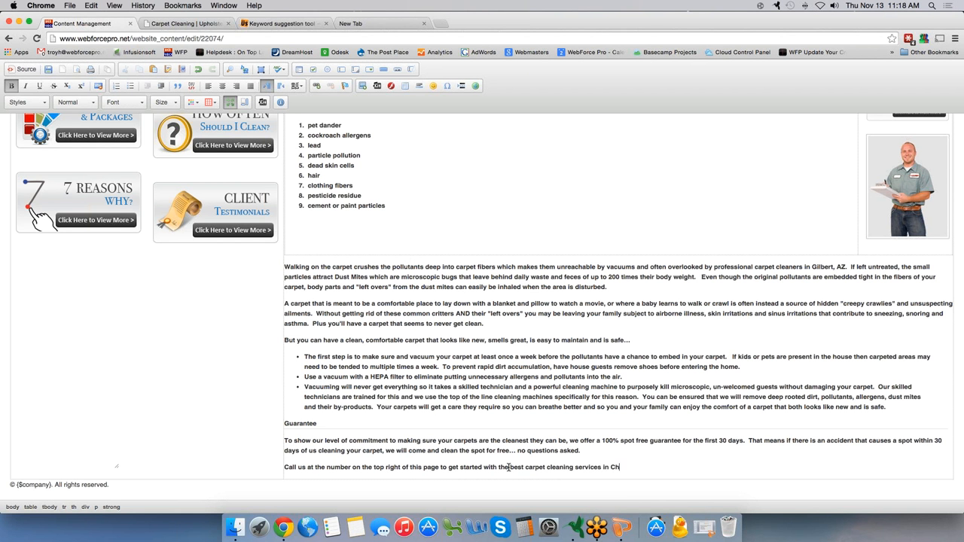
pyautogui.write('anl')
pyautogui.press('BackSpace')
pyautogui.write('dler, AZ.')
# Extend the "Guarantee" heading in the body text to "Guarantee for Carpet Cleaning in Mesa, AZ".
pyautogui.scroll(6, 387, 403)
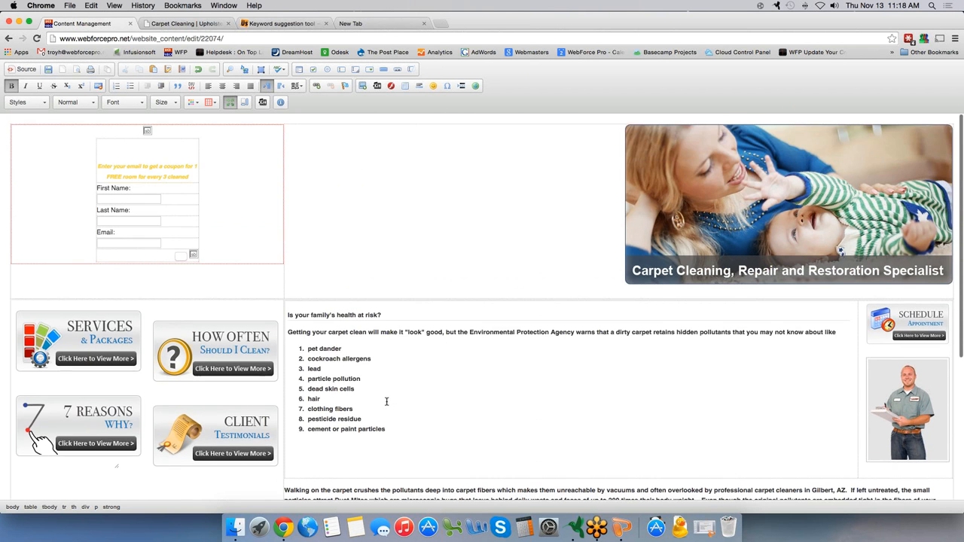
pyautogui.scroll(-6, 386, 401)
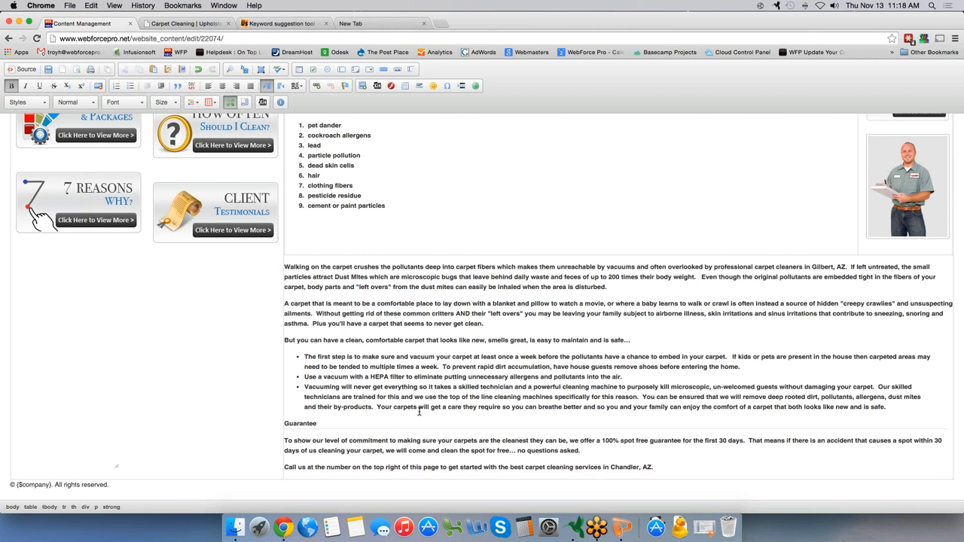
pyautogui.scroll(1, 419, 411)
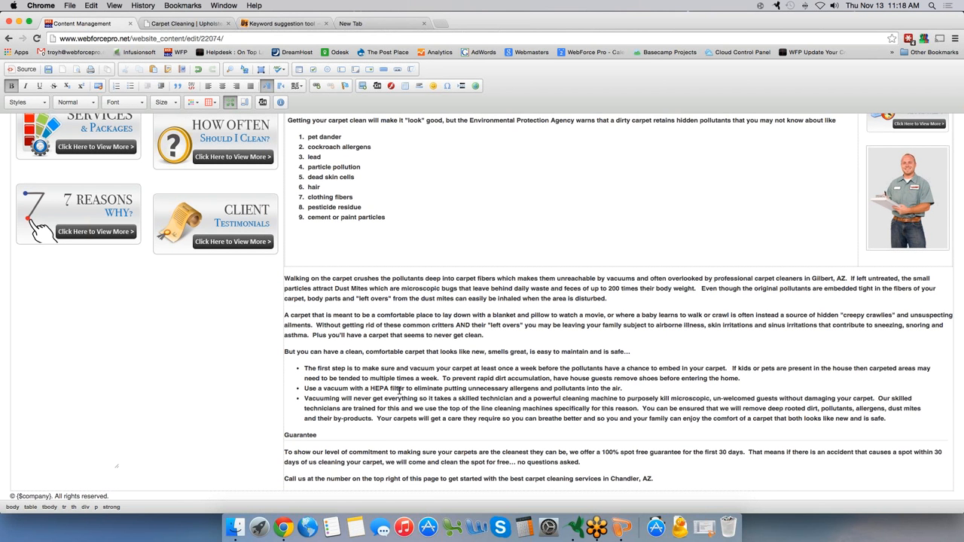
pyautogui.scroll(-1, 399, 391)
pyautogui.click(327, 423)
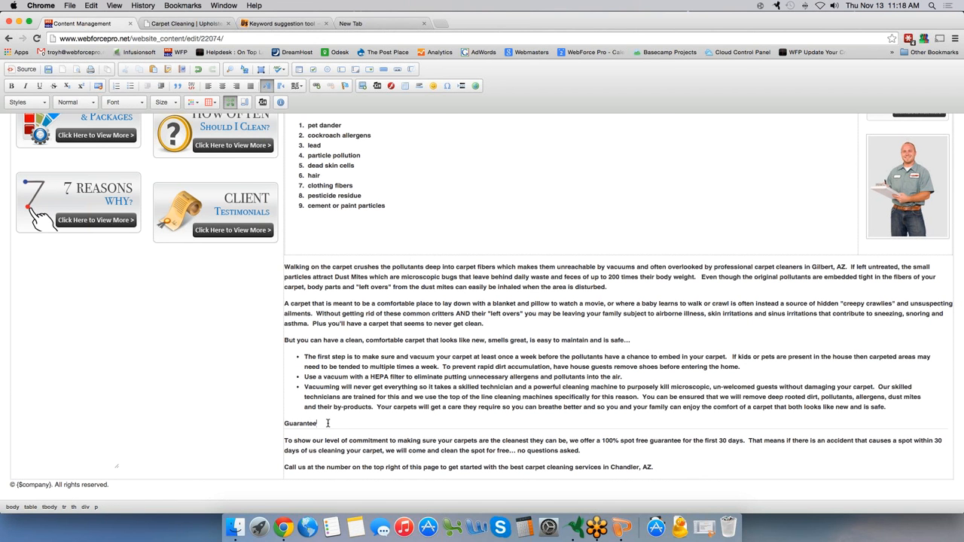
pyautogui.write('forCarpet Cla')
pyautogui.press('BackSpace')
pyautogui.write('enain')
pyautogui.press('BackSpace')
pyautogui.press('BackSpace')
pyautogui.press('BackSpace')
pyautogui.press('BackSpace')
pyautogui.write('aning in Mesa, AZ')
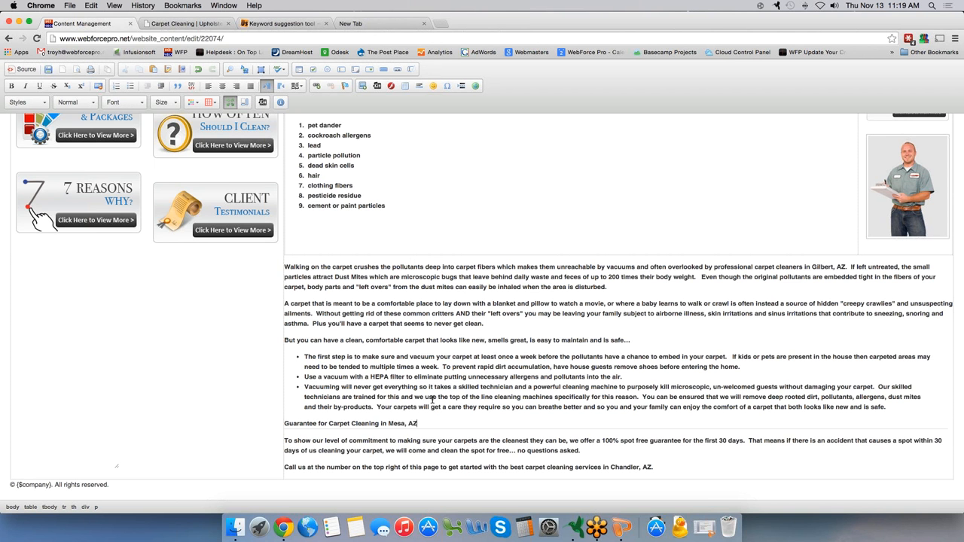
# Return the content editor to its normal size and look over the page's options and meta fields.
pyautogui.scroll(5, 436, 397)
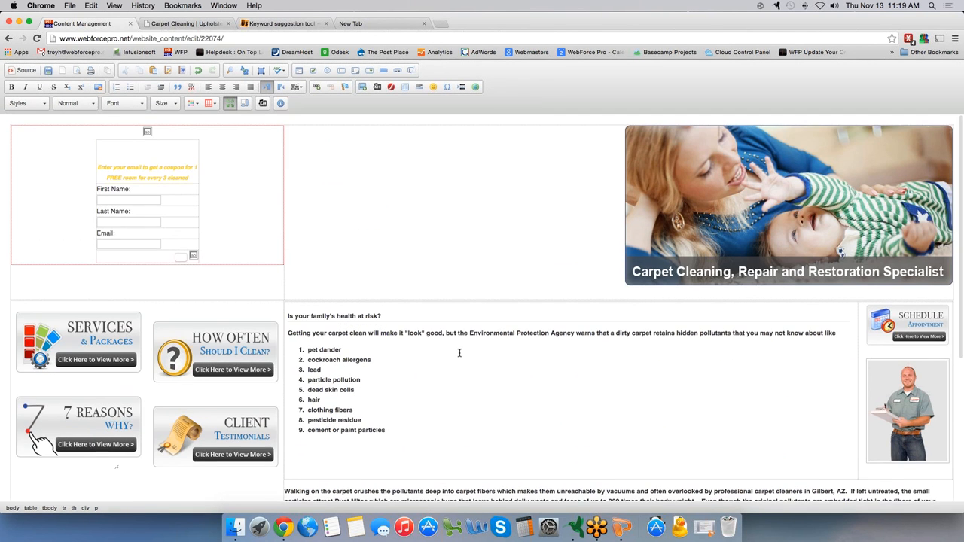
pyautogui.click(230, 102)
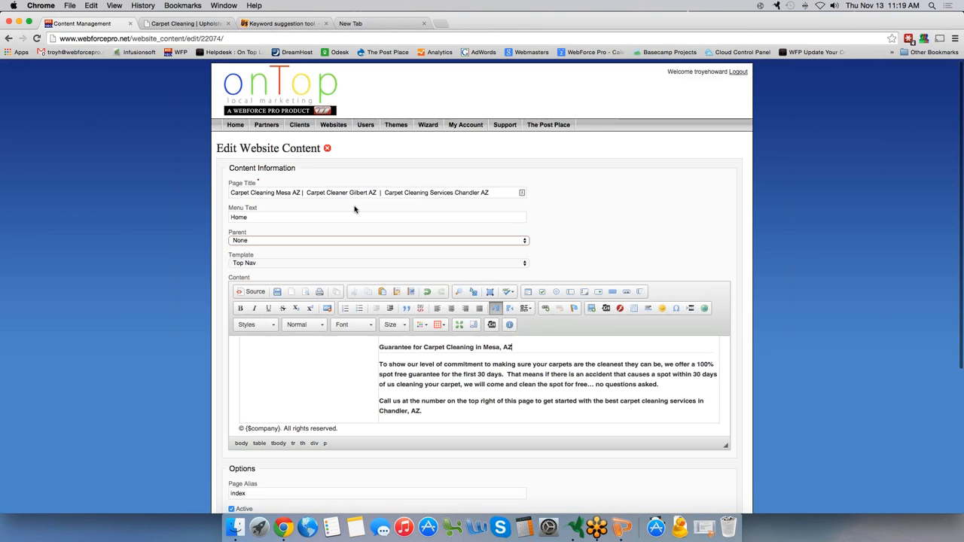
pyautogui.scroll(-2, 360, 195)
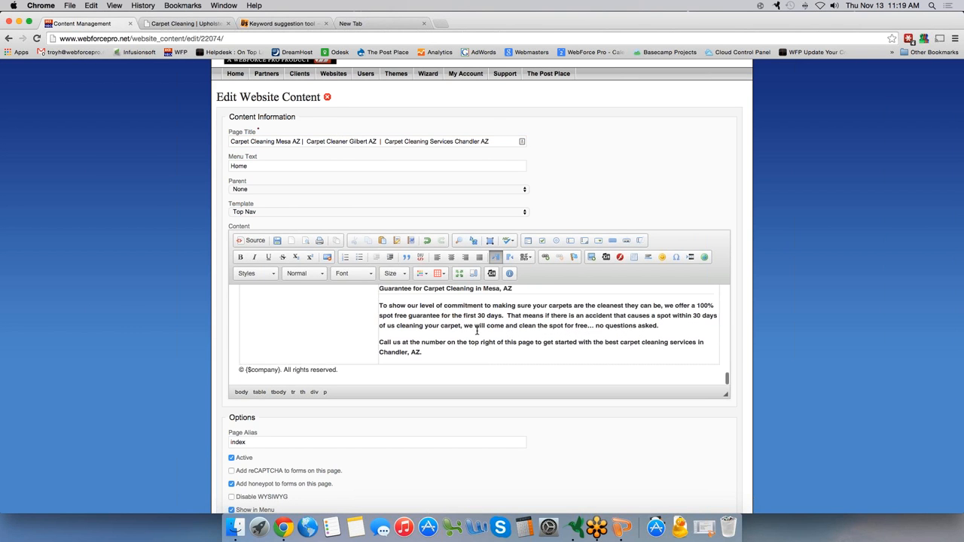
pyautogui.scroll(-1, 474, 324)
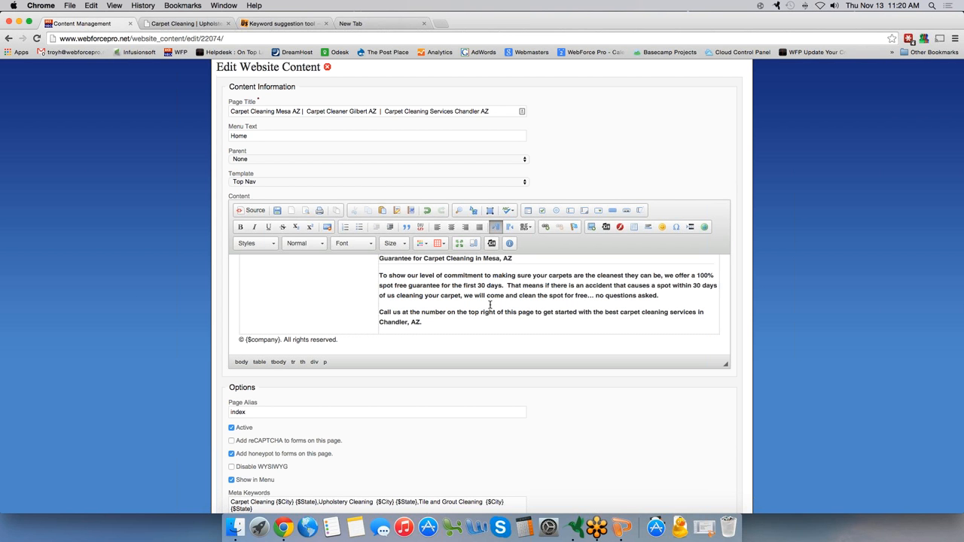
pyautogui.scroll(-5, 132, 280)
pyautogui.scroll(-2, 163, 325)
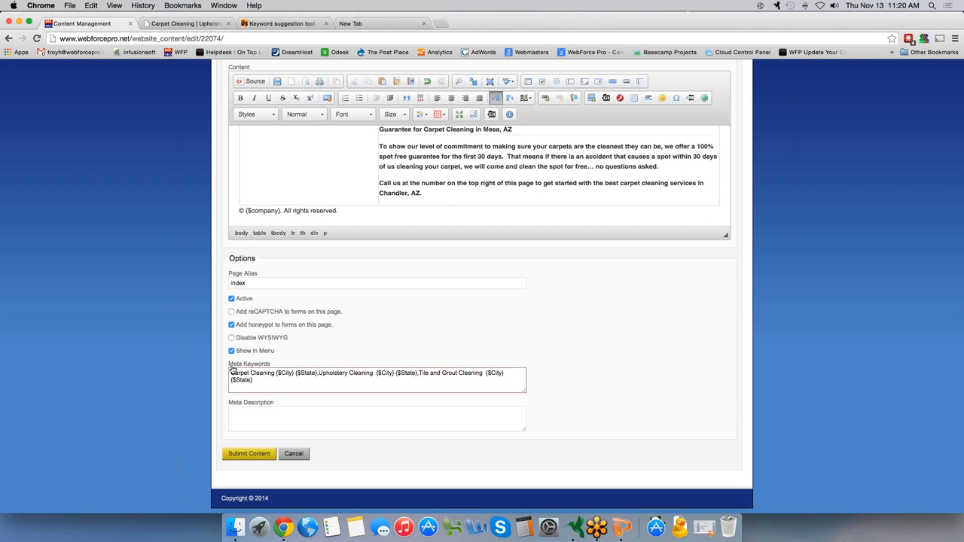
pyautogui.scroll(-2, 241, 369)
pyautogui.scroll(1, 280, 379)
pyautogui.scroll(-1, 280, 383)
# Copy the full page title and use it to replace the existing meta keywords.
pyautogui.scroll(10, 280, 378)
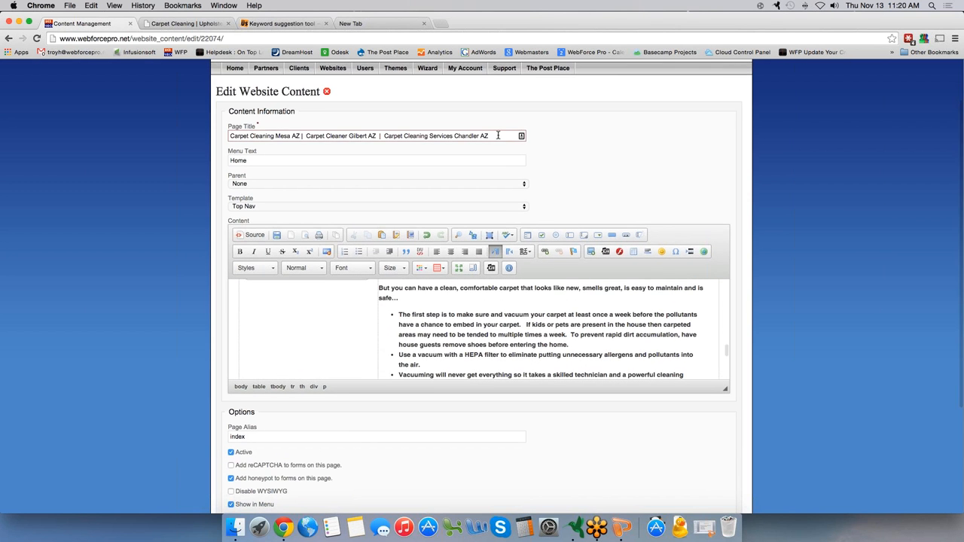
pyautogui.moveTo(494, 135); pyautogui.dragTo(216, 136)
pyautogui.press('super+c')
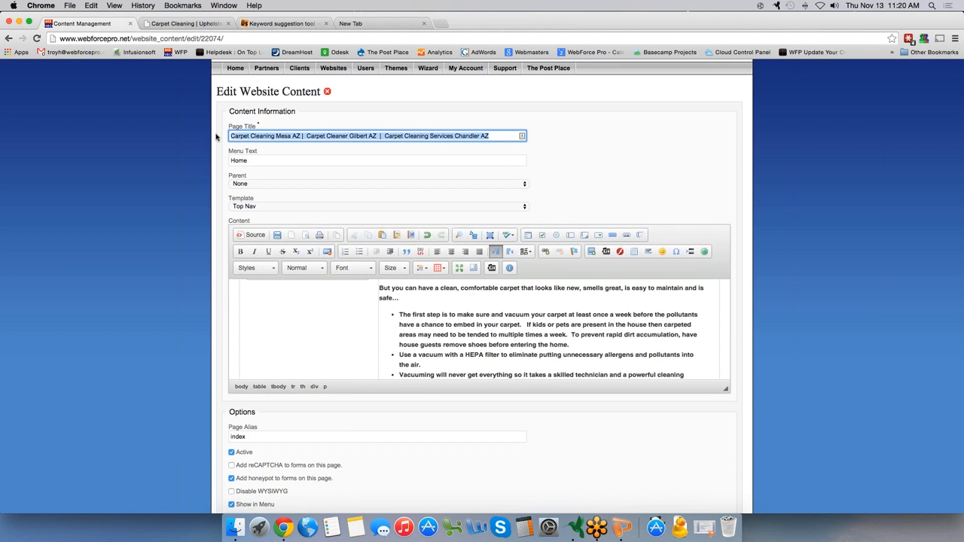
pyautogui.click(122, 258)
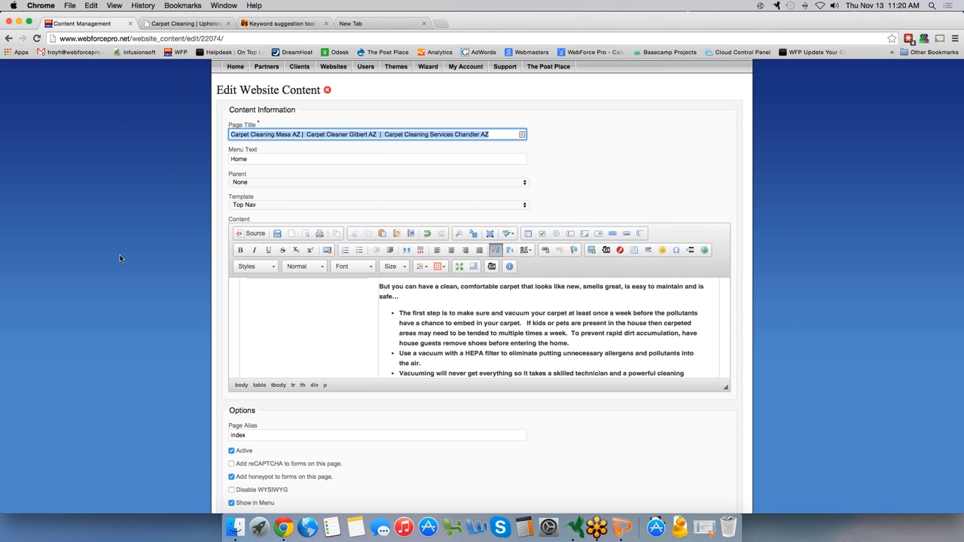
pyautogui.scroll(-4, 125, 294)
pyautogui.moveTo(255, 380); pyautogui.dragTo(227, 376)
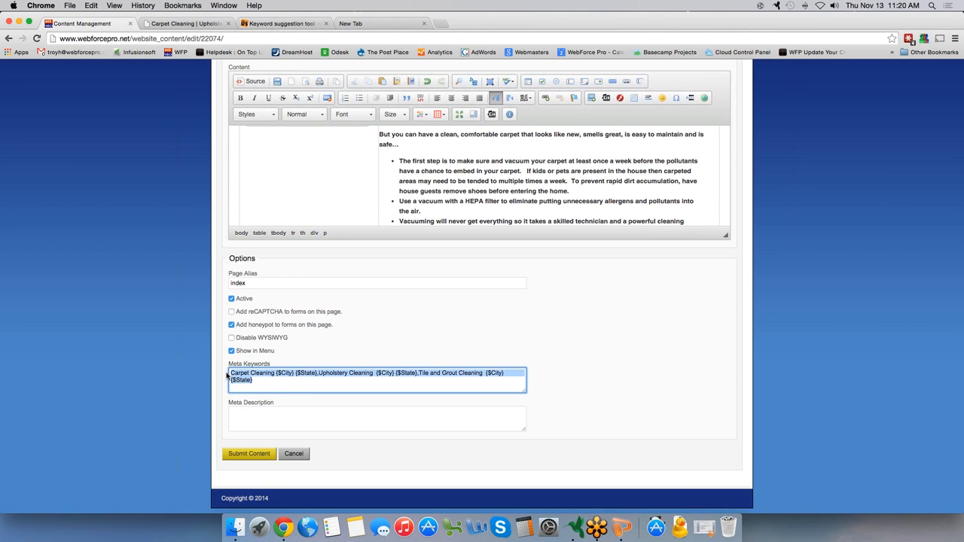
pyautogui.press('super+v')
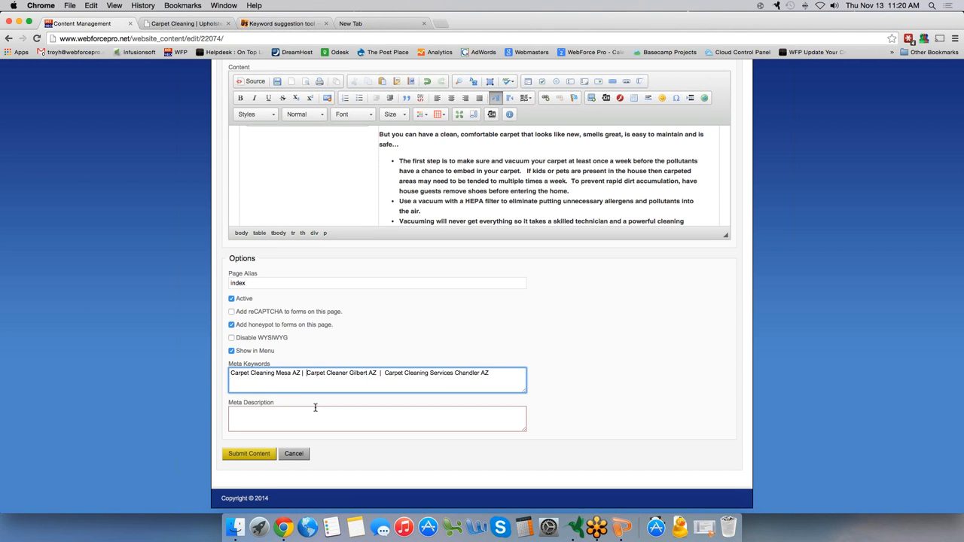
# Replace both vertical-bar separators in the meta keywords with commas, without surrounding spaces.
pyautogui.press('BackSpace')
pyautogui.press('BackSpace')
pyautogui.press('BackSpace')
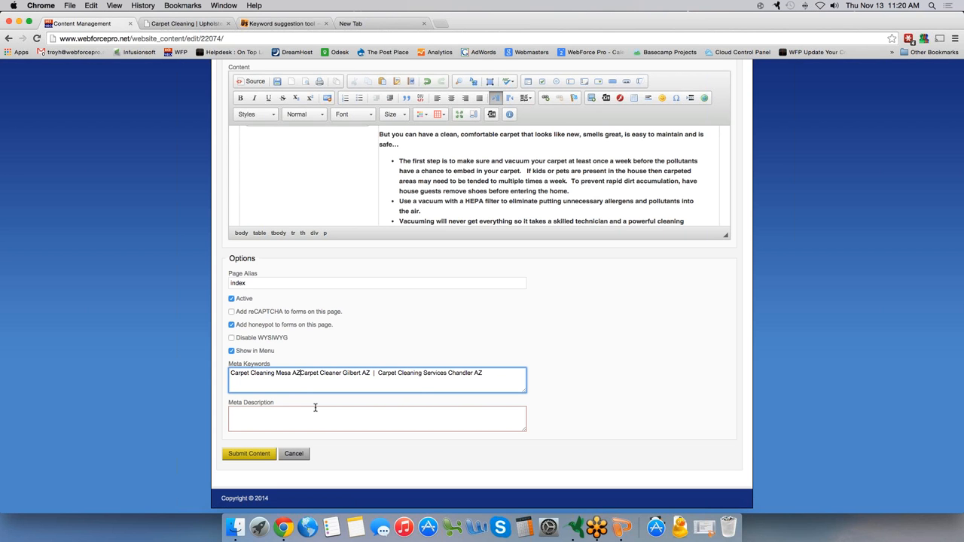
pyautogui.write(',')
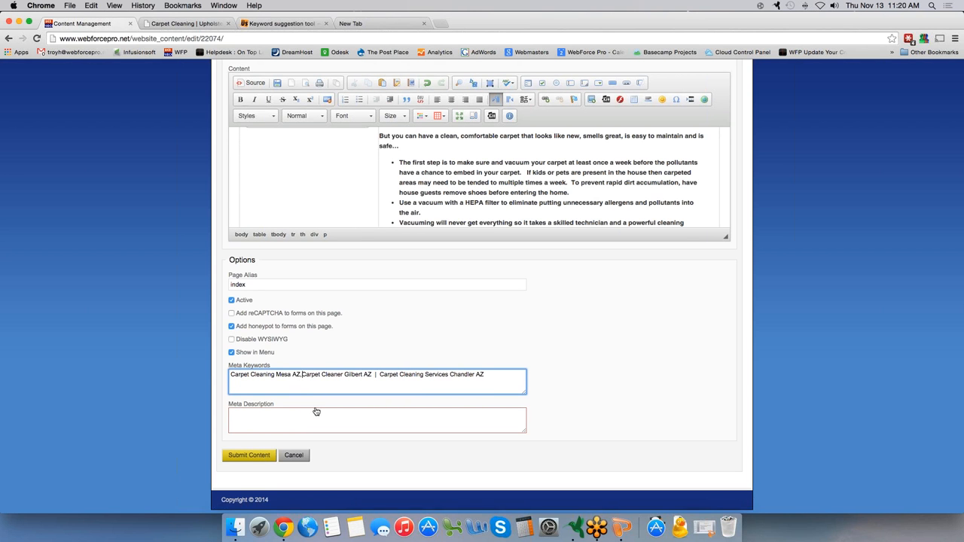
pyautogui.scroll(1, 368, 389)
pyautogui.click(380, 391)
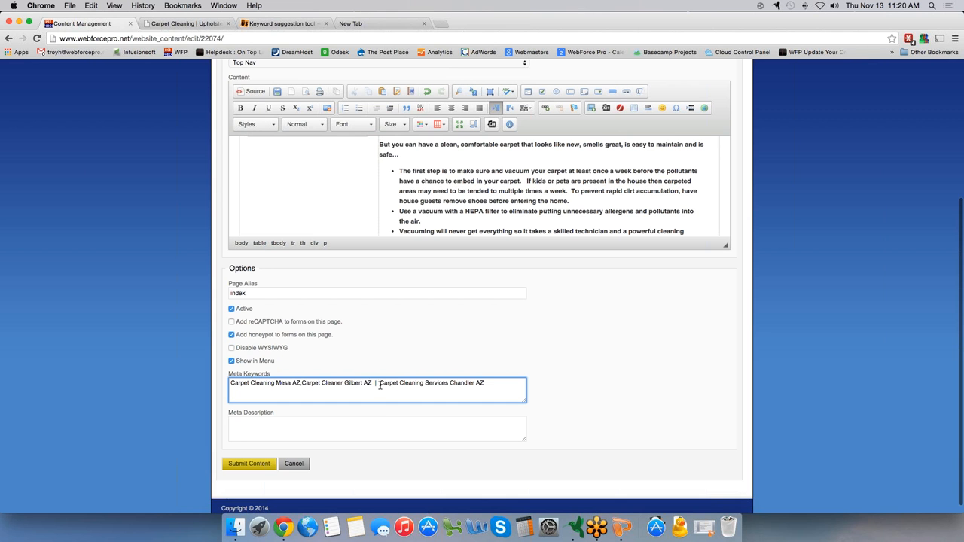
pyautogui.press('BackSpace')
pyautogui.press('BackSpace')
pyautogui.press('BackSpace')
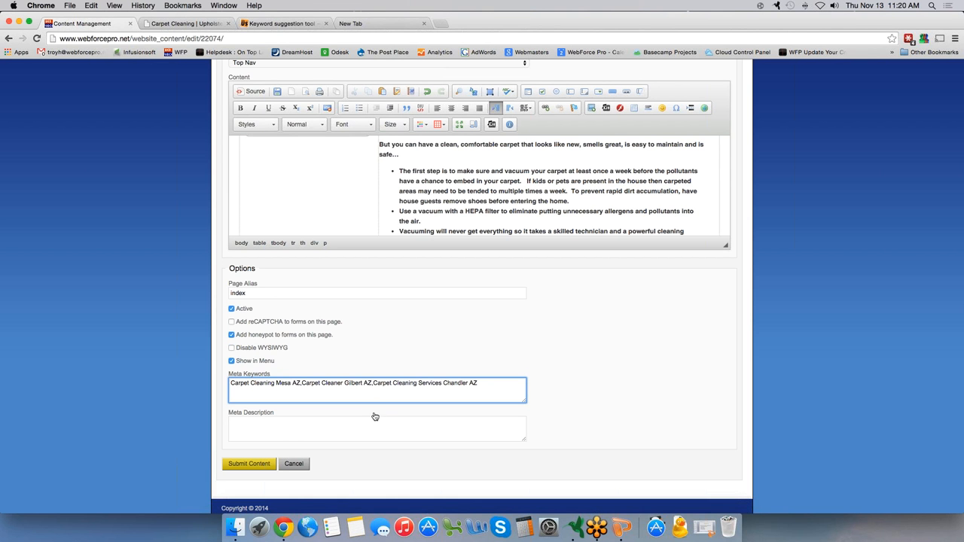
# Write the meta description "Troy's Carpet Cleaning has provided carpet cleaning services in Mesa, Gilbert and Chandler, AZ for the past 20 years.".
pyautogui.click(278, 428)
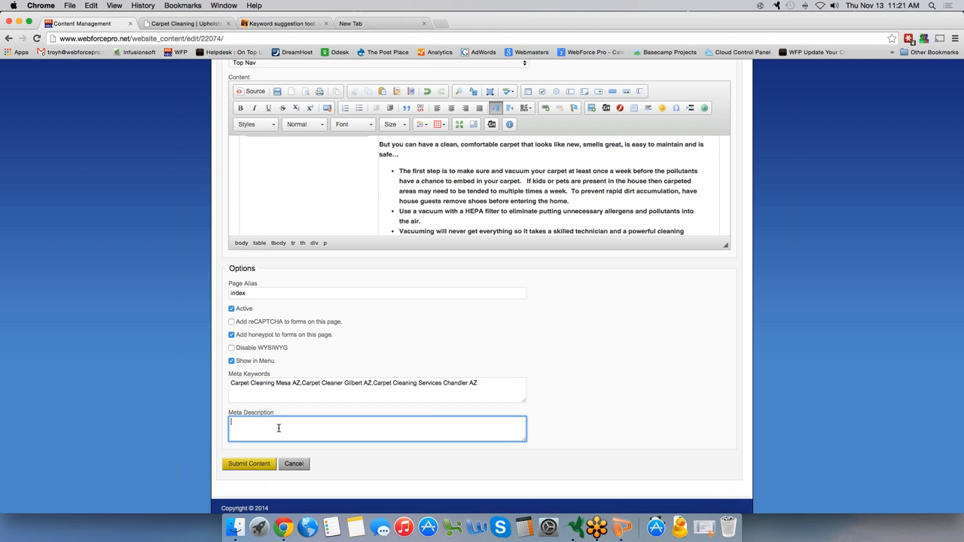
pyautogui.write('Troy;s')
pyautogui.press('BackSpace')
pyautogui.press('BackSpace')
pyautogui.press('BackSpace')
pyautogui.write("'s Carpet ")
pyautogui.write('Cleaning ')
pyautogui.write('has bee')
pyautogui.press('BackSpace')
pyautogui.press('BackSpace')
pyautogui.press('BackSpace')
pyautogui.write('proved')
pyautogui.press('BackSpace')
pyautogui.press('BackSpace')
pyautogui.press('BackSpace')
pyautogui.write('ided carpet cleaning services i')
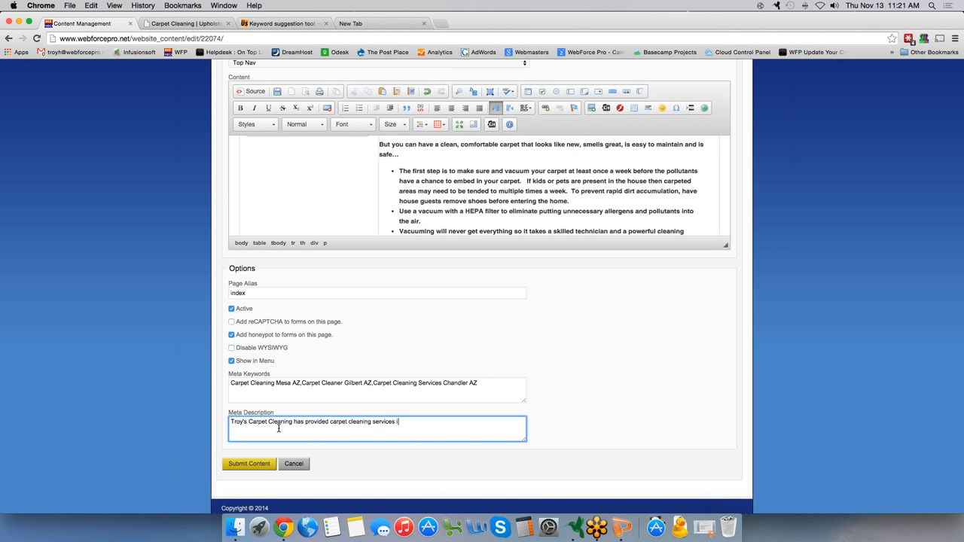
pyautogui.write('n Mesa, Gibert and Can')
pyautogui.press('BackSpace')
pyautogui.press('BackSpace')
pyautogui.write('hn')
pyautogui.press('BackSpace')
pyautogui.write('andler , AZ for the pas')
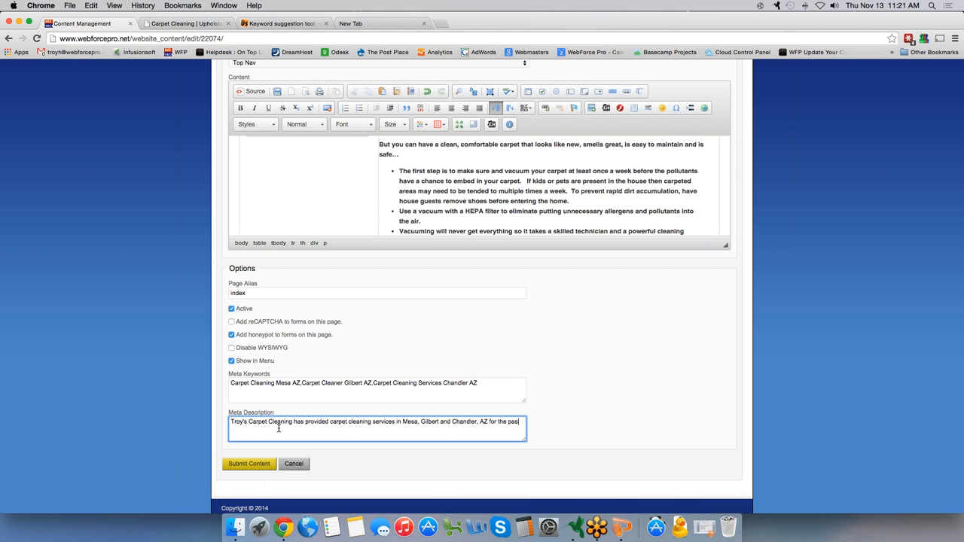
pyautogui.write('t 20 years.')
# Submit the home page's edited content and publish the pending updates to the website.
pyautogui.scroll(5, 225, 393)
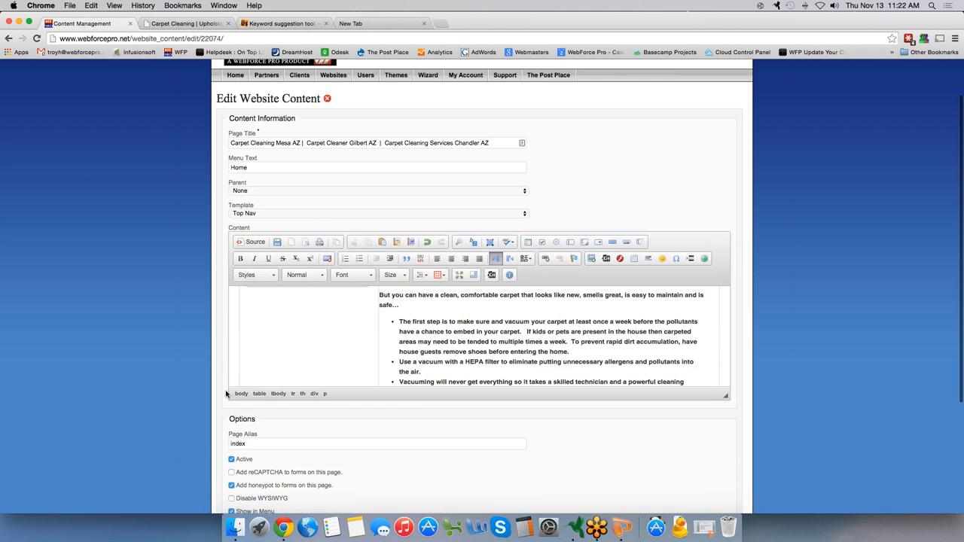
pyautogui.click(291, 194)
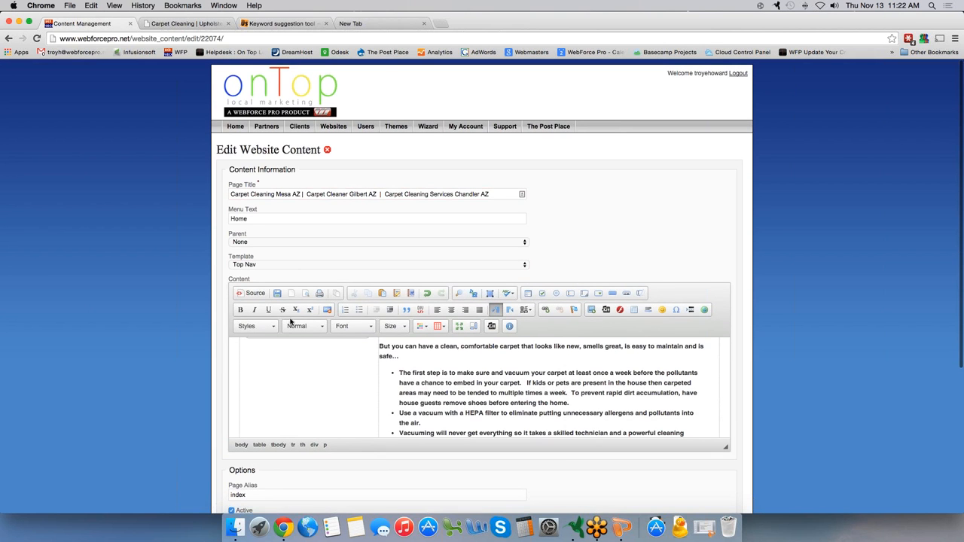
pyautogui.scroll(-3, 494, 372)
pyautogui.scroll(-2, 494, 372)
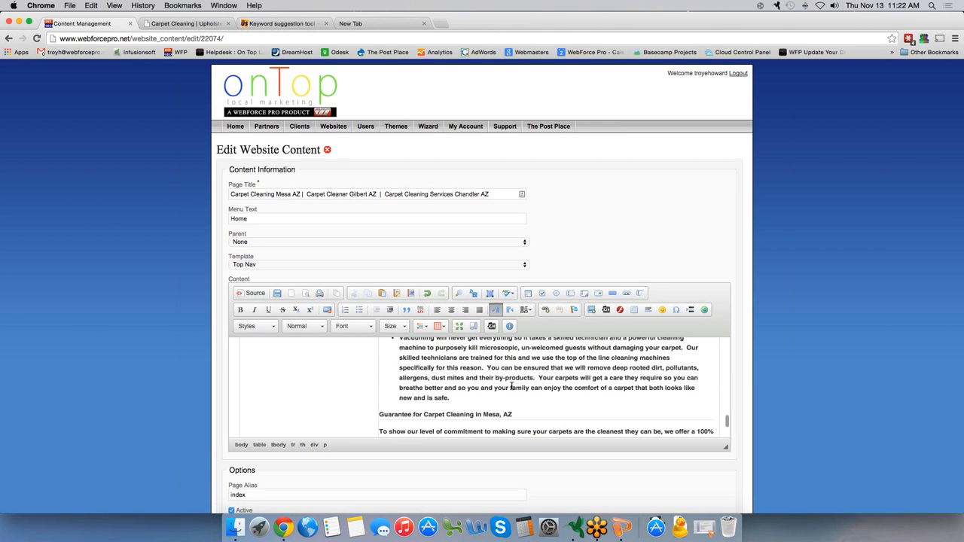
pyautogui.scroll(-5, 134, 368)
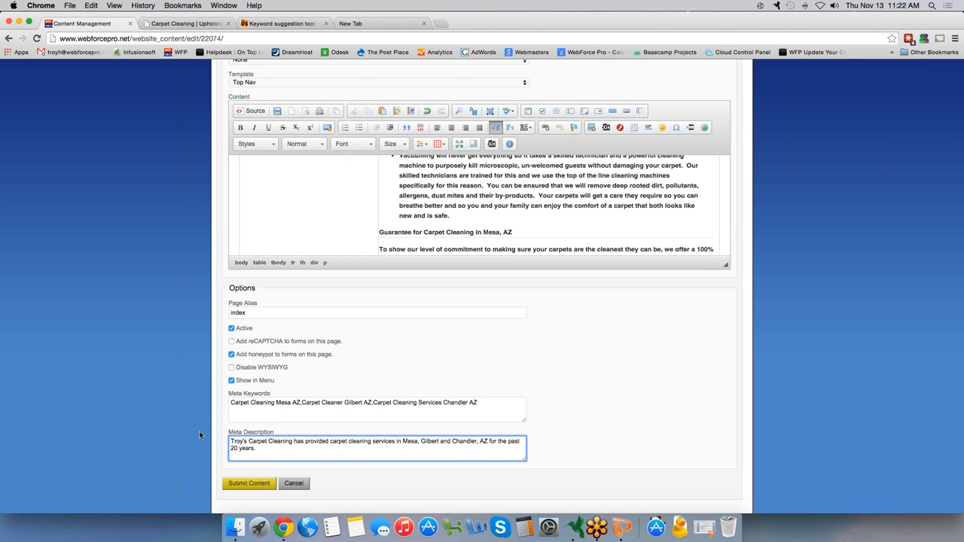
pyautogui.scroll(-1, 234, 459)
pyautogui.click(249, 454)
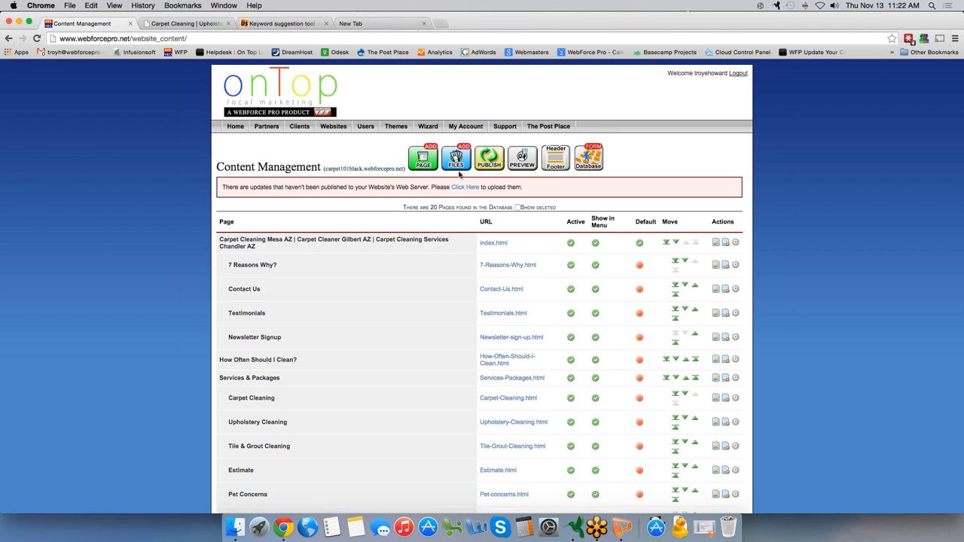
pyautogui.click(490, 160)
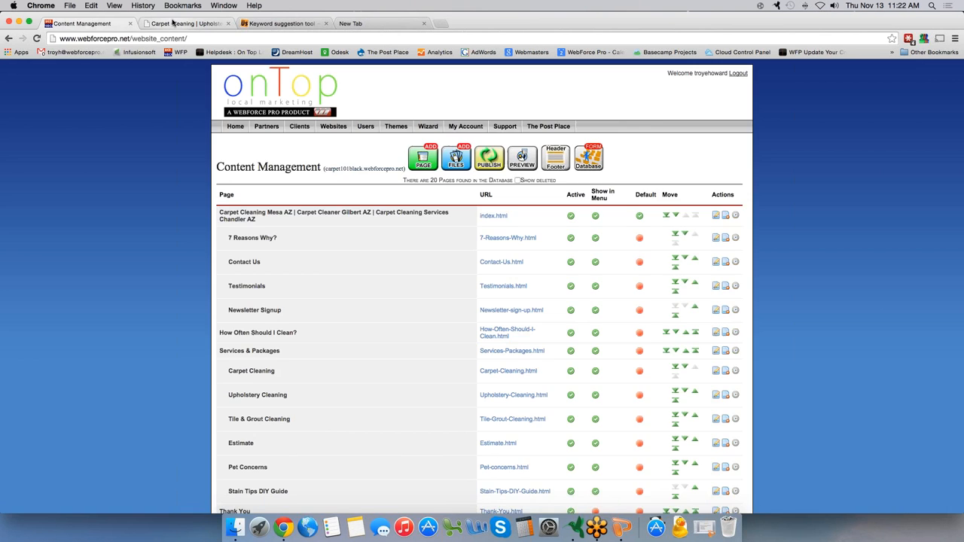
# Reload the live carpet cleaning site and check the "carpet cleaners in Gilbert, AZ" wording in the body text.
pyautogui.click(172, 23)
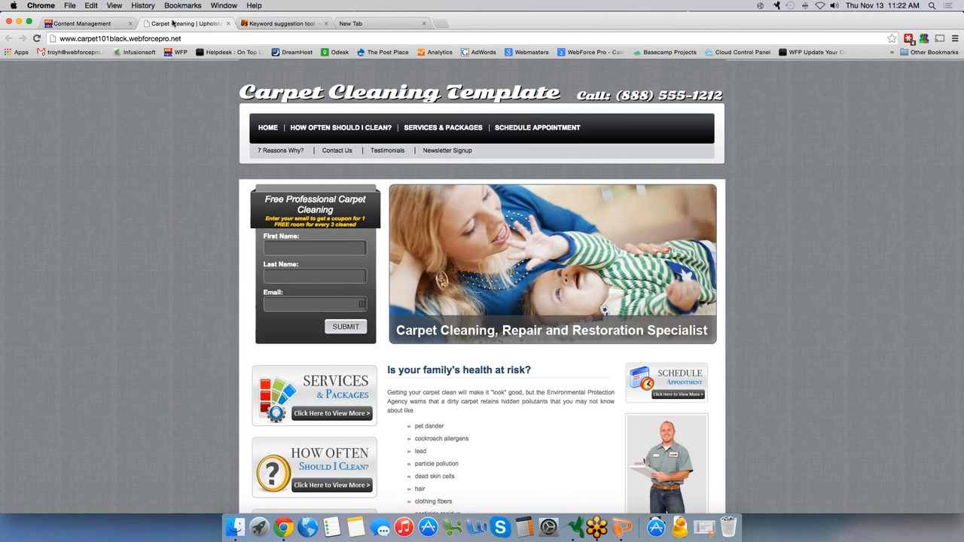
pyautogui.click(36, 38)
pyautogui.scroll(-5, 488, 227)
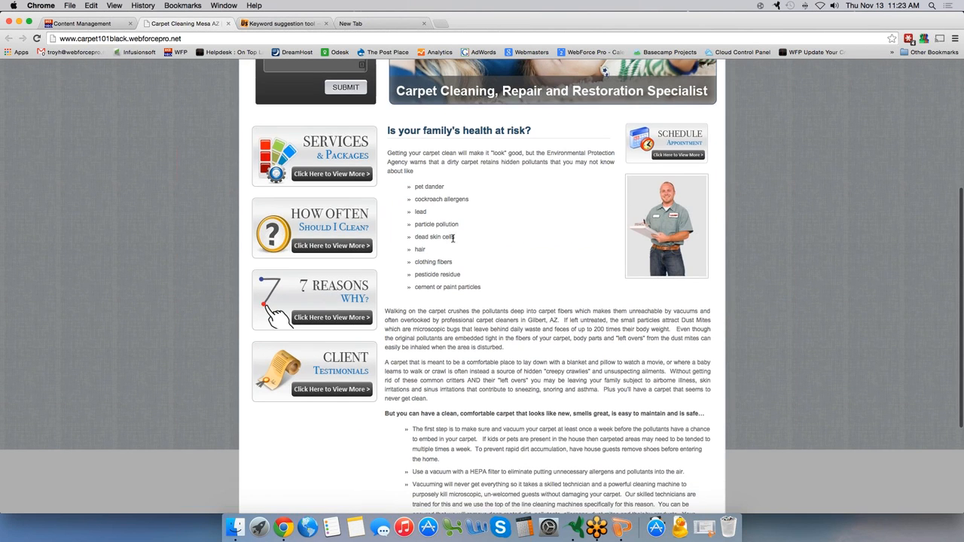
pyautogui.moveTo(476, 320); pyautogui.dragTo(562, 321)
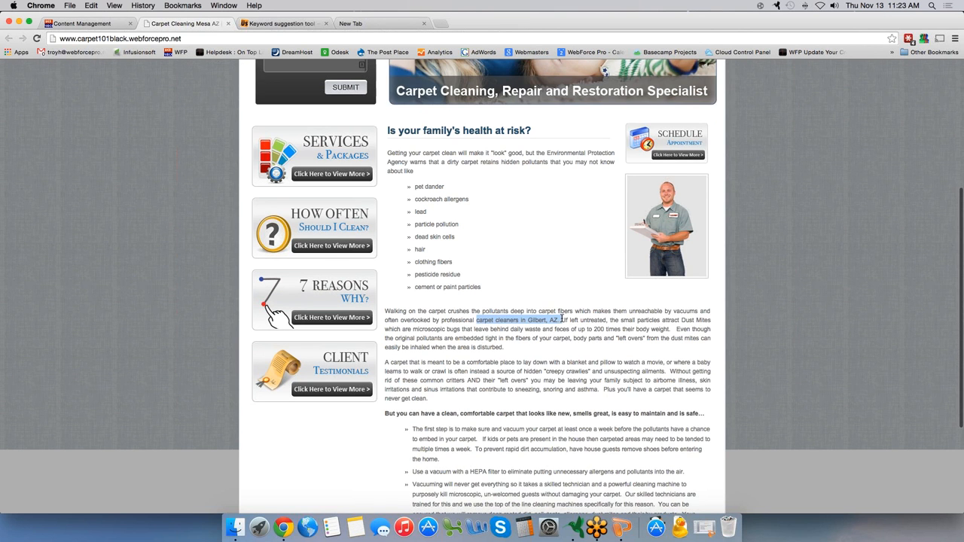
# Check the live home page for the "Carpet Cleaning in Mesa, AZ" heading and the closing carpet cleaning services line for Chandler, AZ.
pyautogui.scroll(-3, 458, 428)
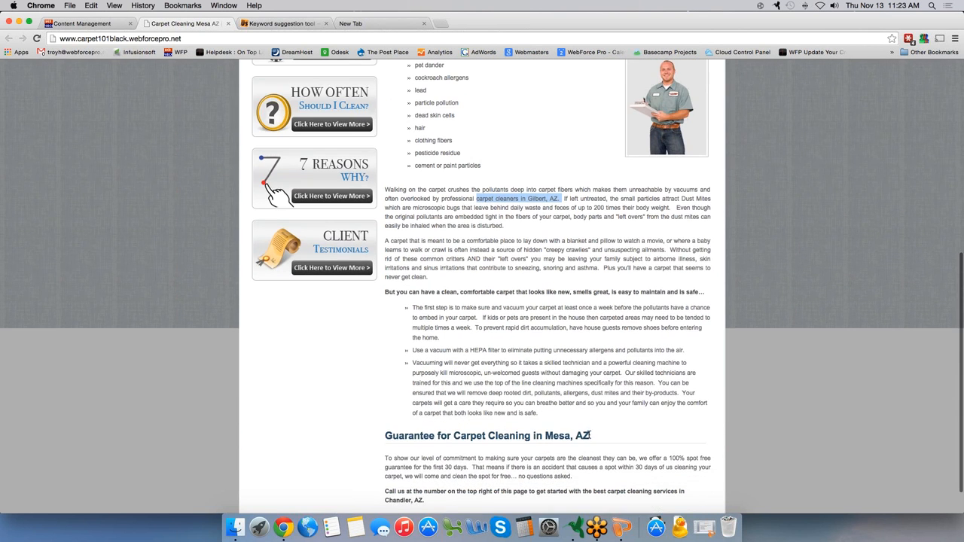
pyautogui.moveTo(591, 436); pyautogui.dragTo(457, 432)
pyautogui.scroll(-3, 457, 431)
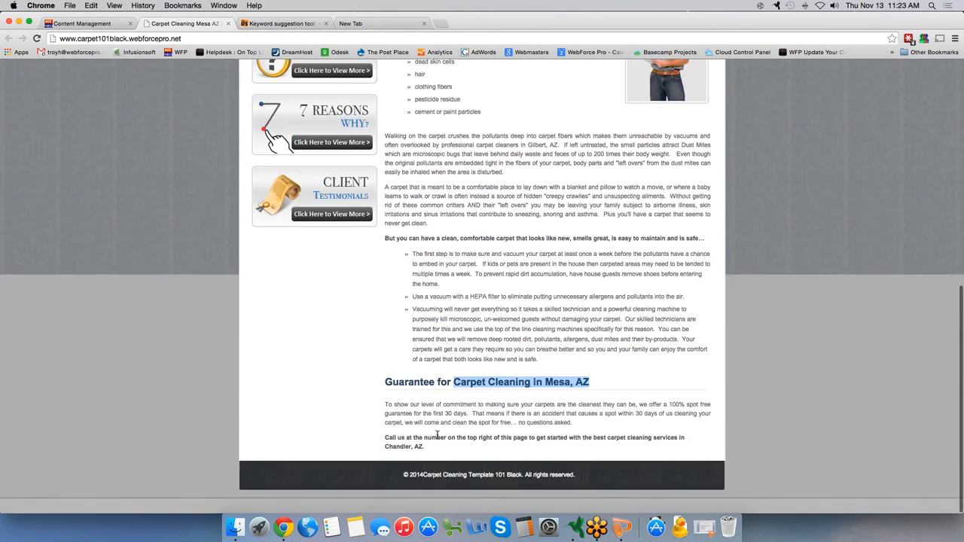
pyautogui.moveTo(430, 467); pyautogui.dragTo(389, 448)
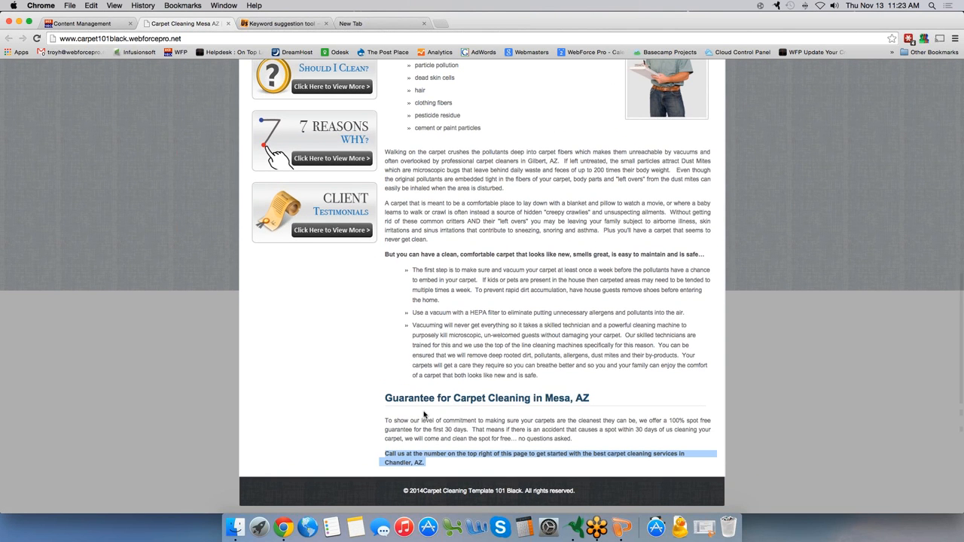
pyautogui.scroll(4, 423, 411)
pyautogui.scroll(2, 423, 411)
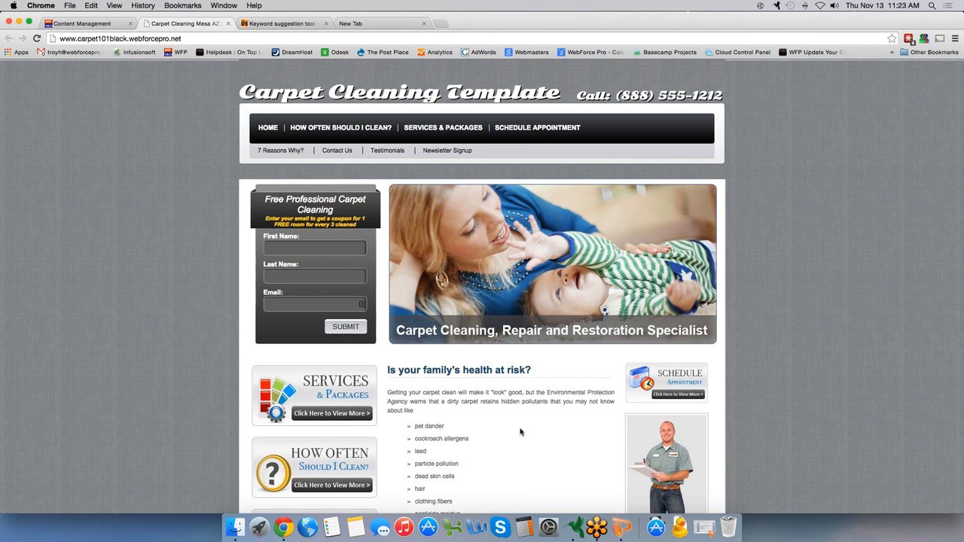
# View the live home page's source code and examine its title, meta keywords and meta description tags.
pyautogui.press('alt+super+u')
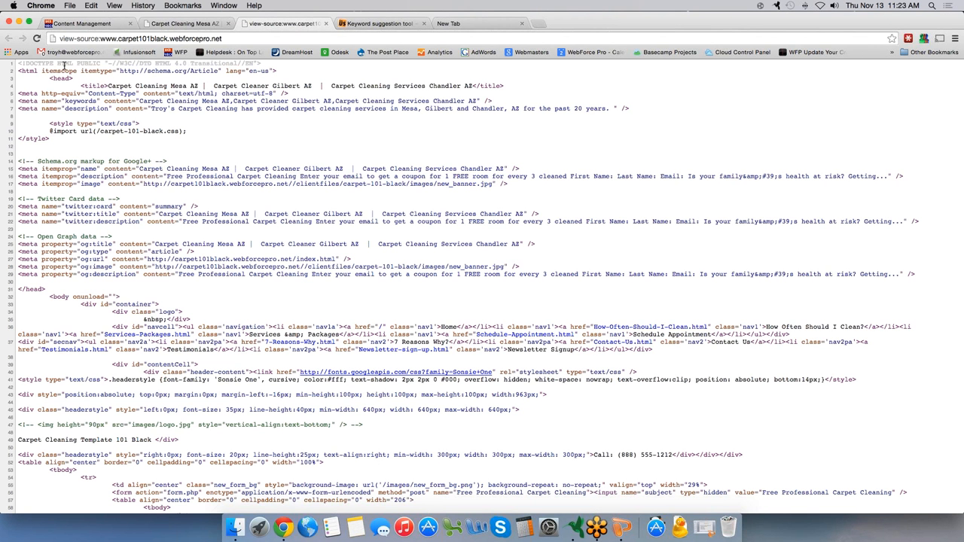
pyautogui.moveTo(80, 85); pyautogui.dragTo(507, 86)
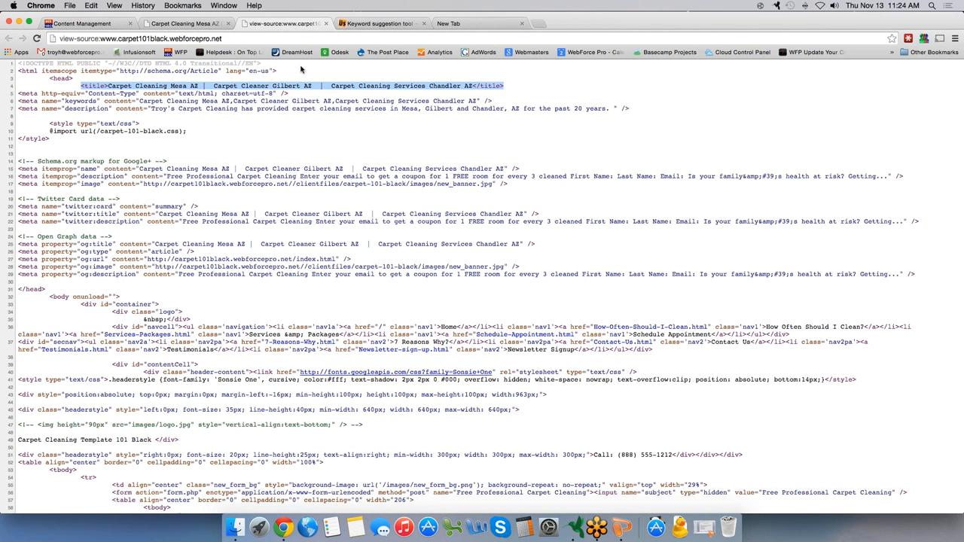
pyautogui.scroll(-1, 132, 116)
pyautogui.scroll(1, 133, 117)
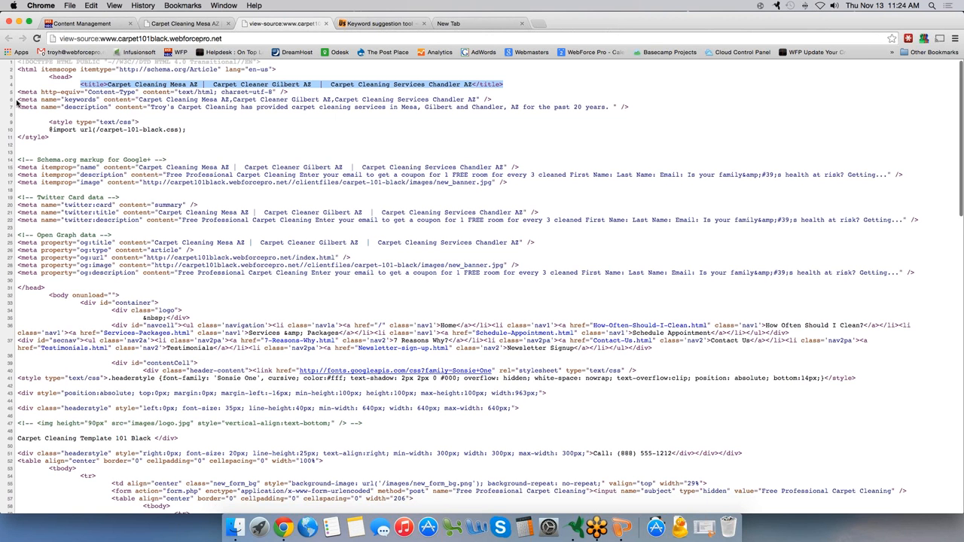
pyautogui.moveTo(16, 99); pyautogui.dragTo(493, 97)
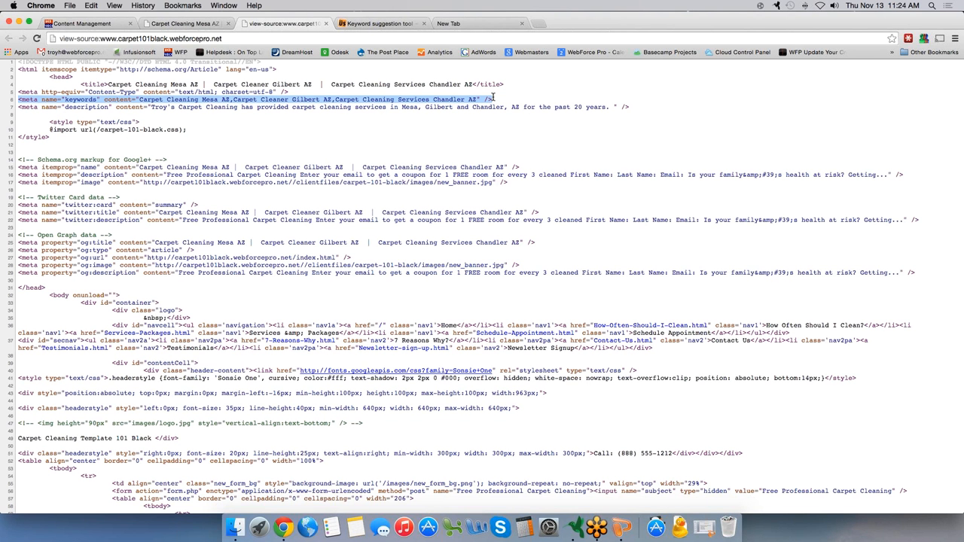
pyautogui.scroll(-1, 493, 97)
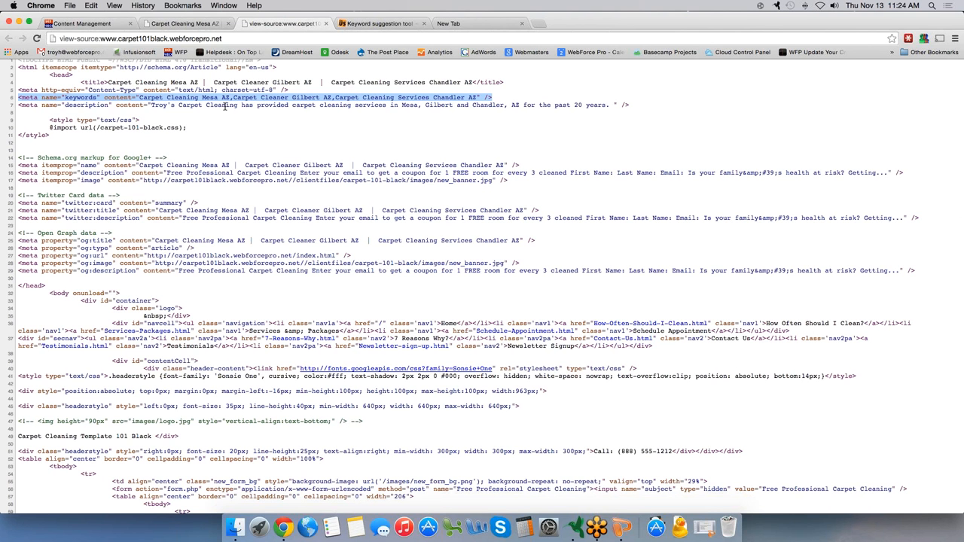
pyautogui.click(27, 108)
pyautogui.moveTo(19, 106); pyautogui.dragTo(629, 108)
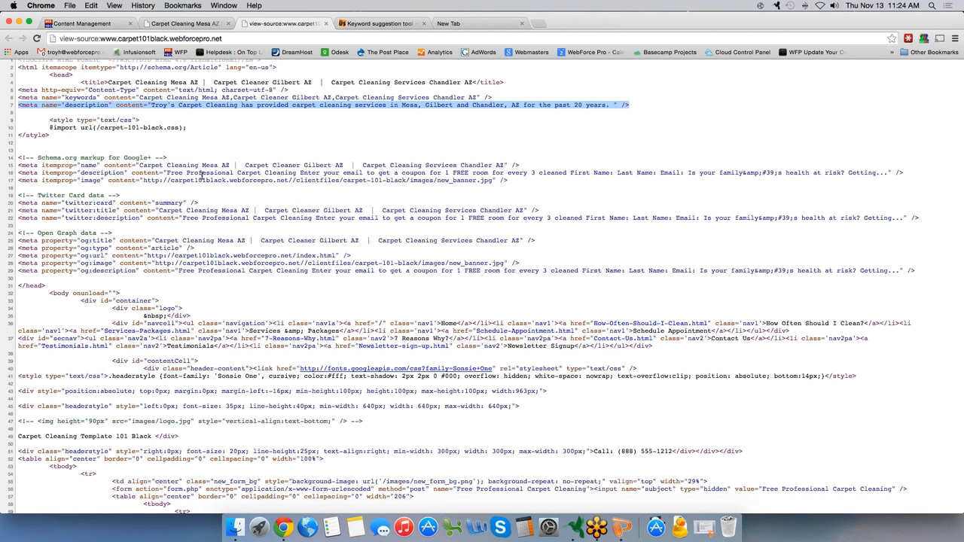
# Examine the title keywords in the source's Schema.org, Twitter Card and Open Graph metadata.
pyautogui.scroll(-2, 184, 145)
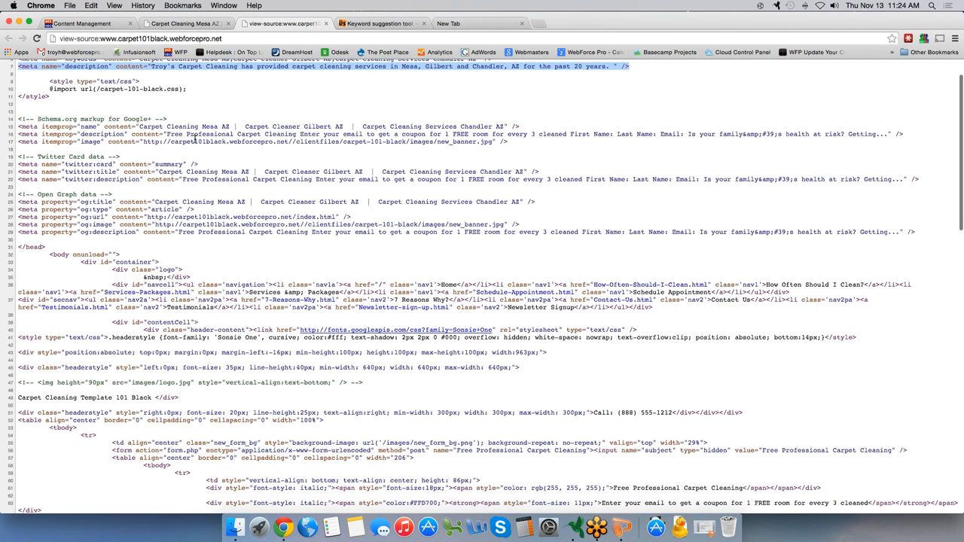
pyautogui.click(139, 128)
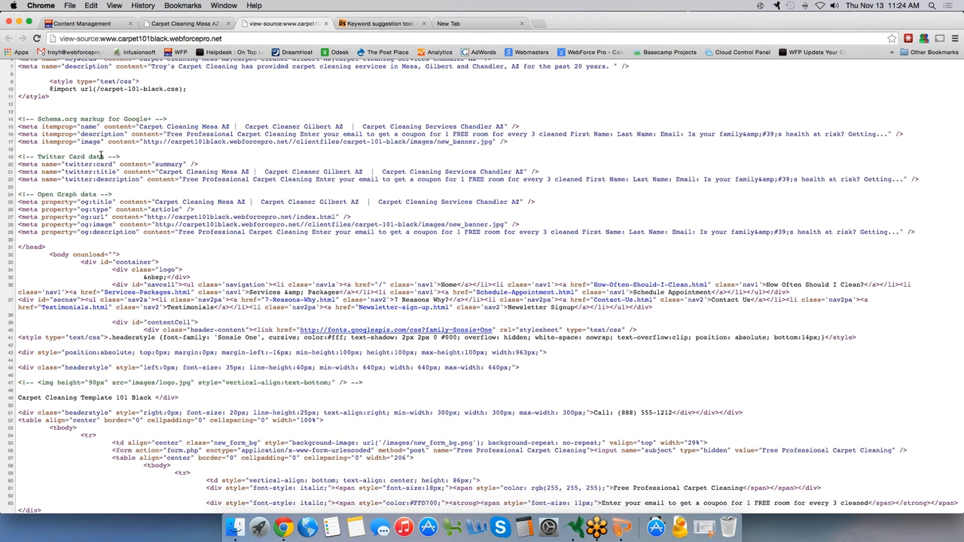
pyautogui.moveTo(167, 128); pyautogui.dragTo(519, 129)
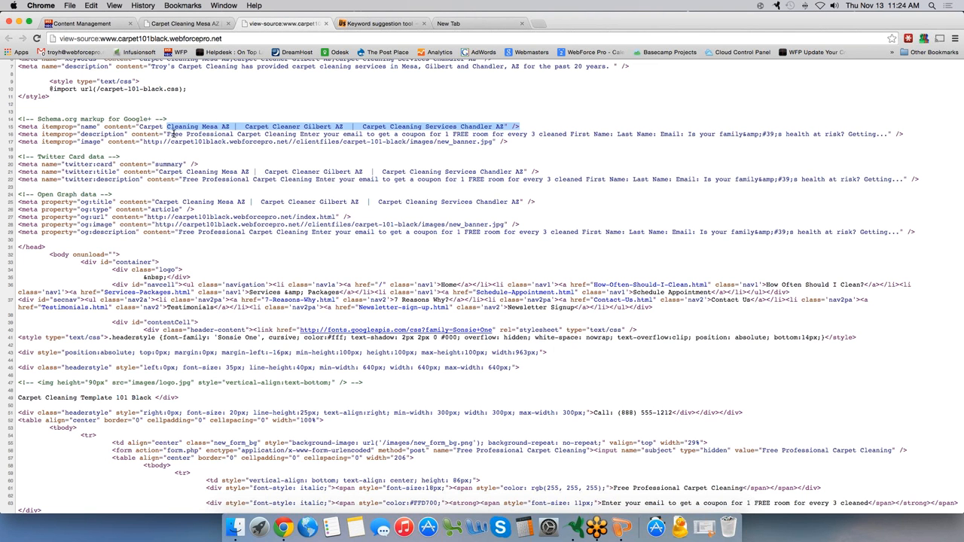
pyautogui.scroll(-1, 192, 143)
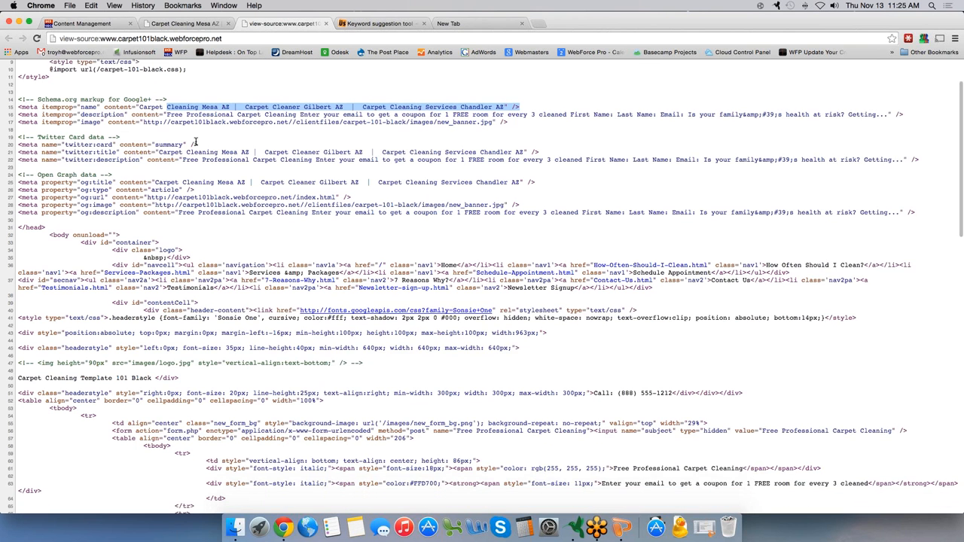
pyautogui.moveTo(176, 152); pyautogui.dragTo(463, 171)
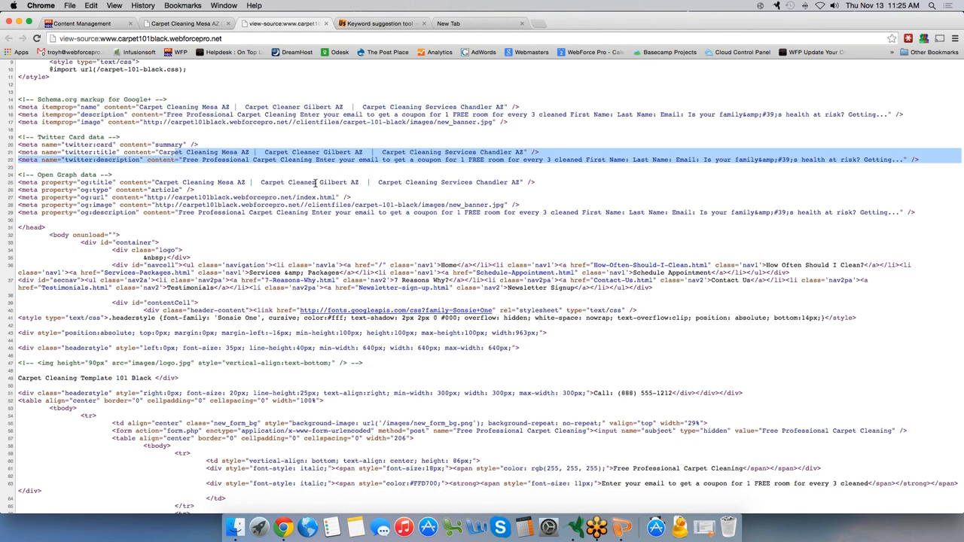
pyautogui.scroll(-3, 170, 129)
pyautogui.moveTo(170, 131); pyautogui.dragTo(517, 152)
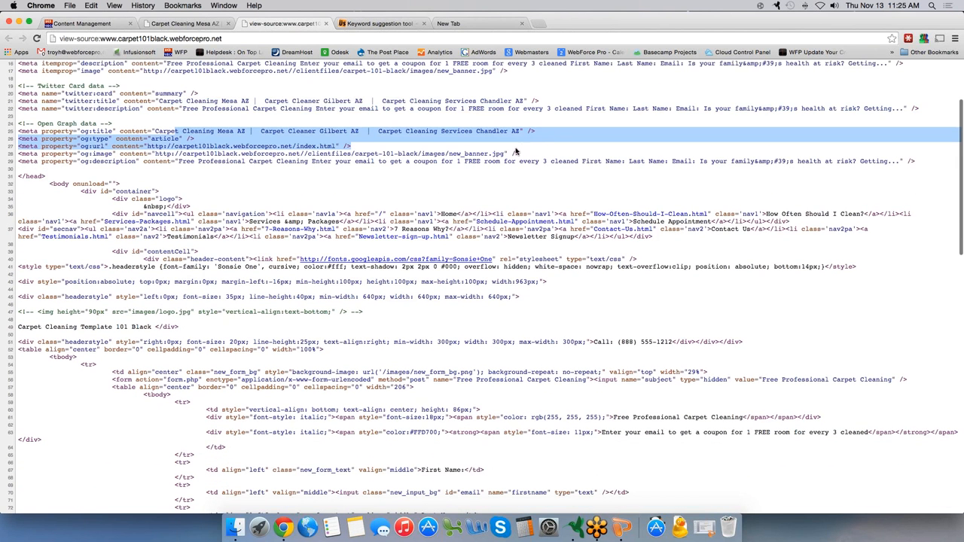
pyautogui.scroll(-2, 440, 197)
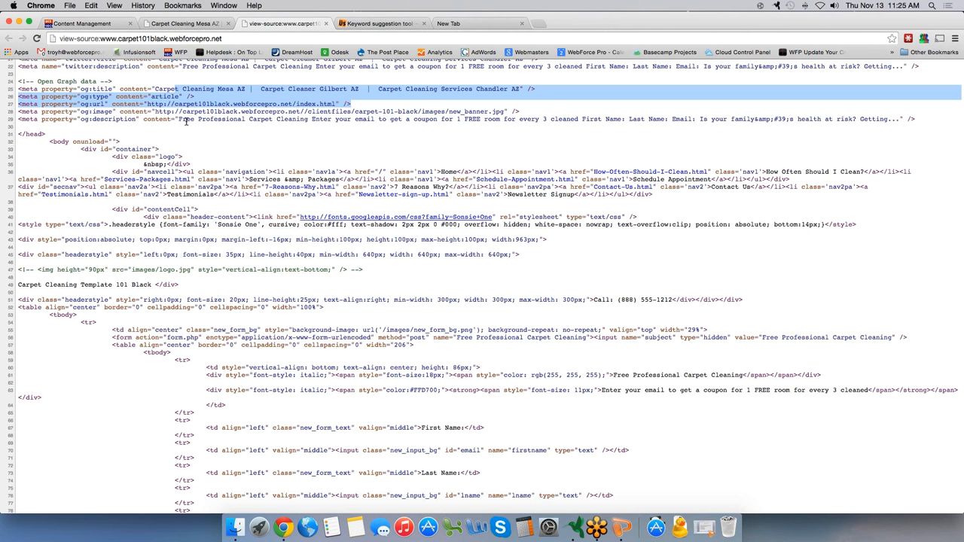
# Examine the body section of the source for the Gilbert, Mesa and Chandler carpet cleaning phrases.
pyautogui.scroll(-5, 186, 121)
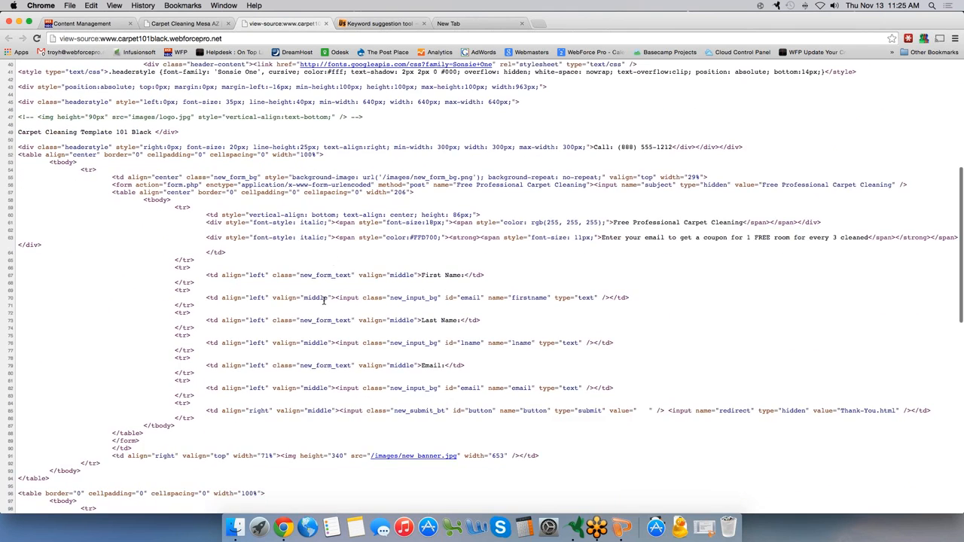
pyautogui.scroll(-10, 324, 300)
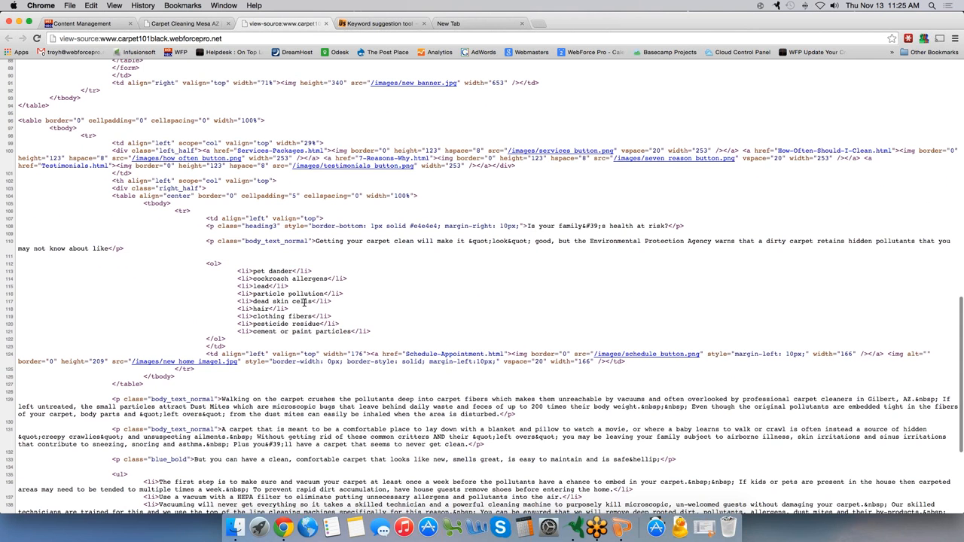
pyautogui.scroll(-3, 304, 301)
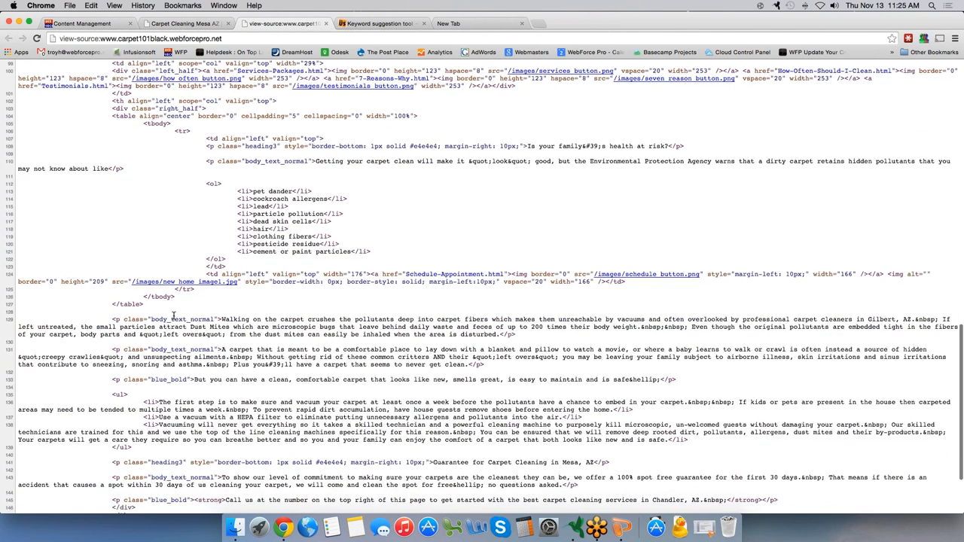
pyautogui.scroll(-3, 244, 302)
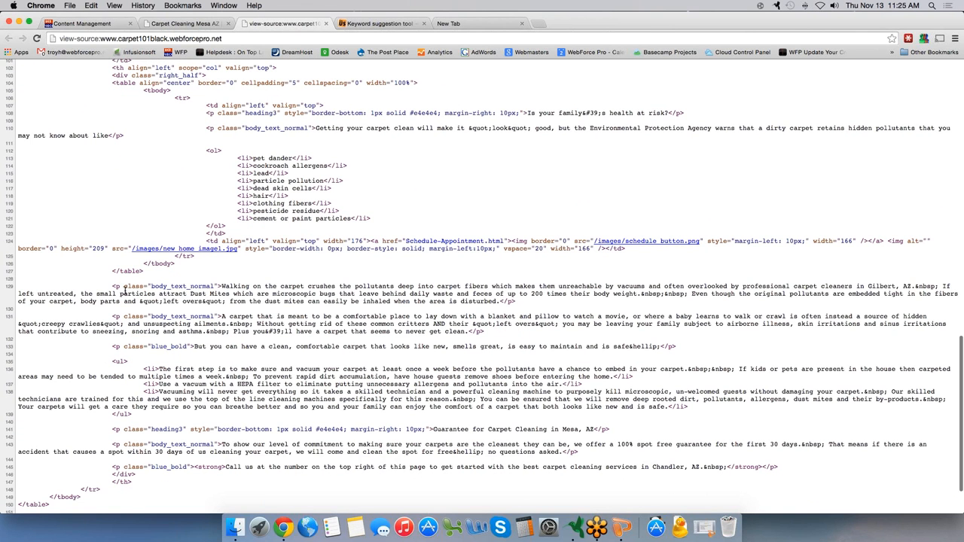
pyautogui.doubleClick(156, 264)
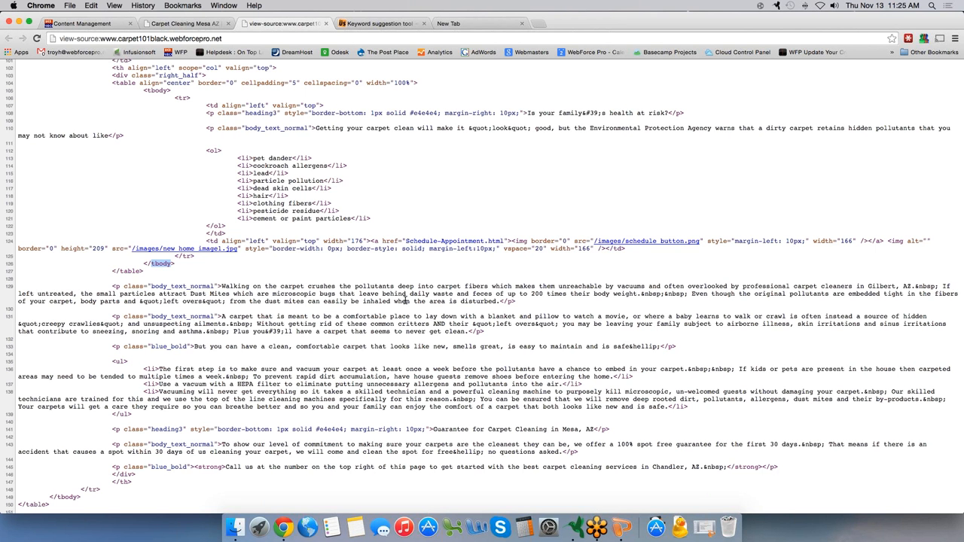
pyautogui.scroll(-3, 405, 300)
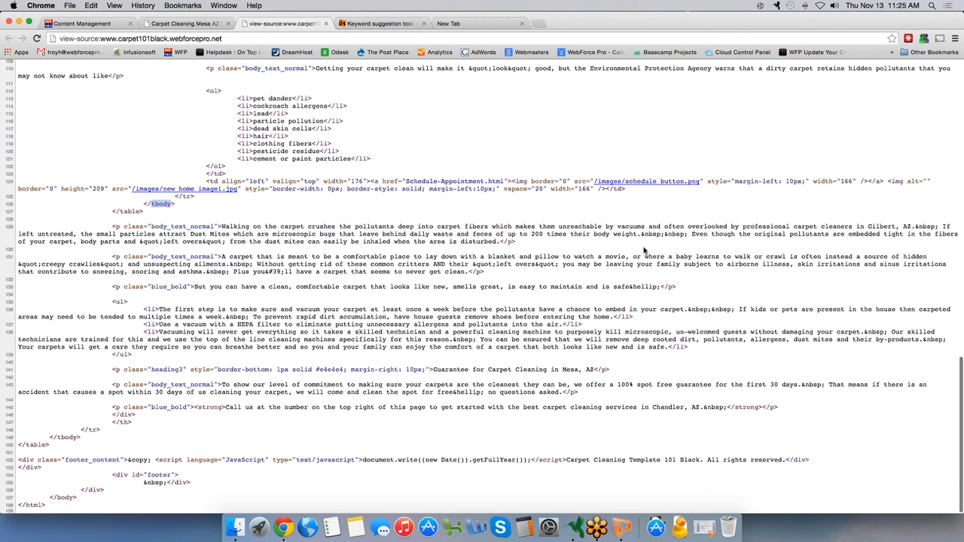
pyautogui.moveTo(743, 226); pyautogui.dragTo(819, 226)
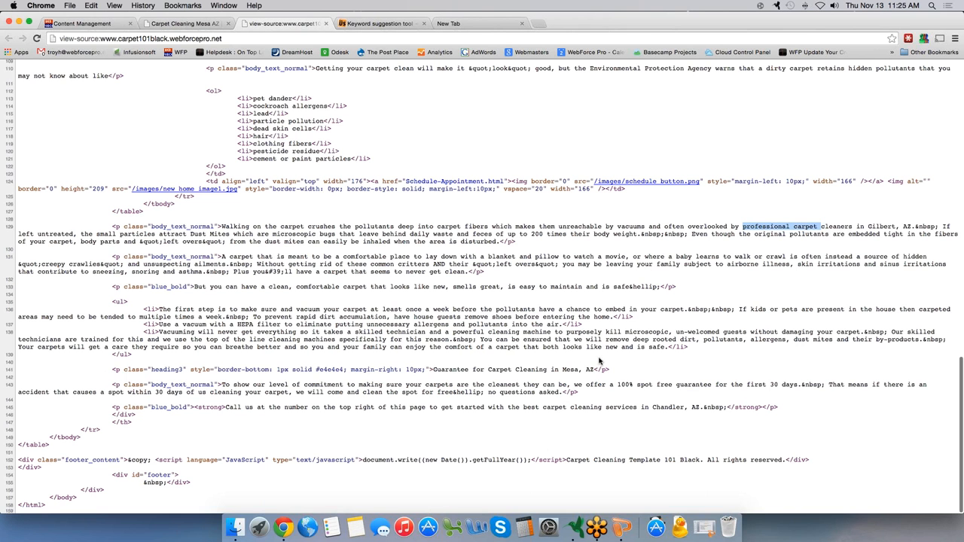
pyautogui.moveTo(433, 369); pyautogui.dragTo(593, 372)
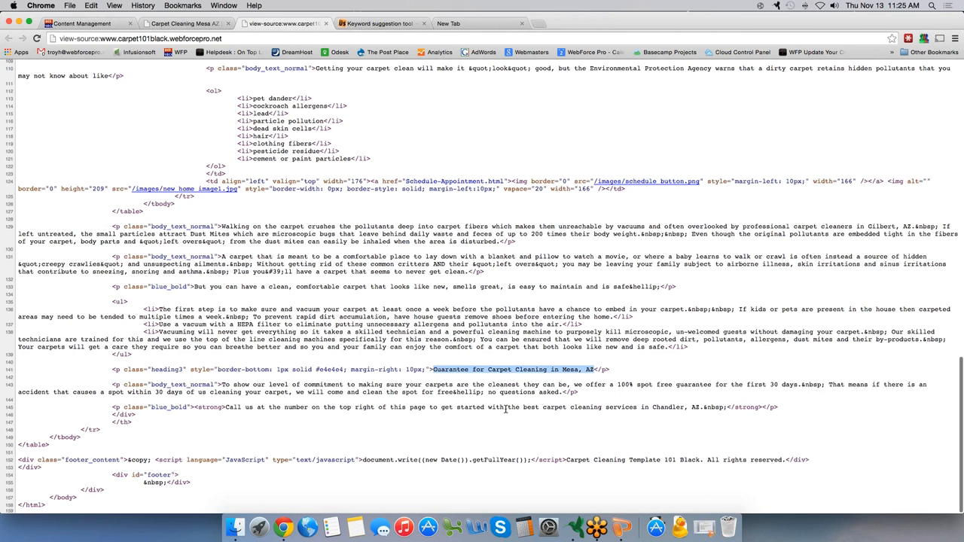
pyautogui.moveTo(523, 407); pyautogui.dragTo(696, 407)
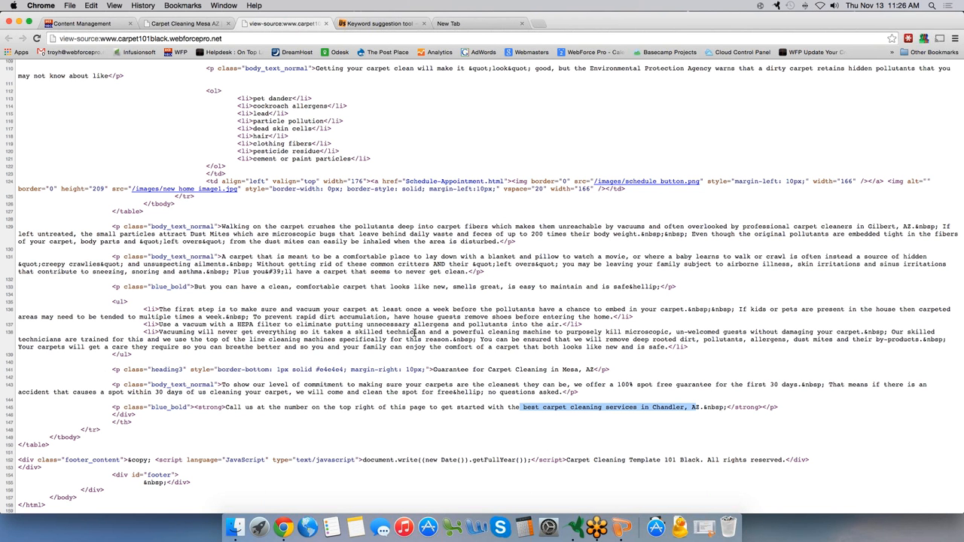
pyautogui.doubleClick(354, 309)
pyautogui.click(419, 329)
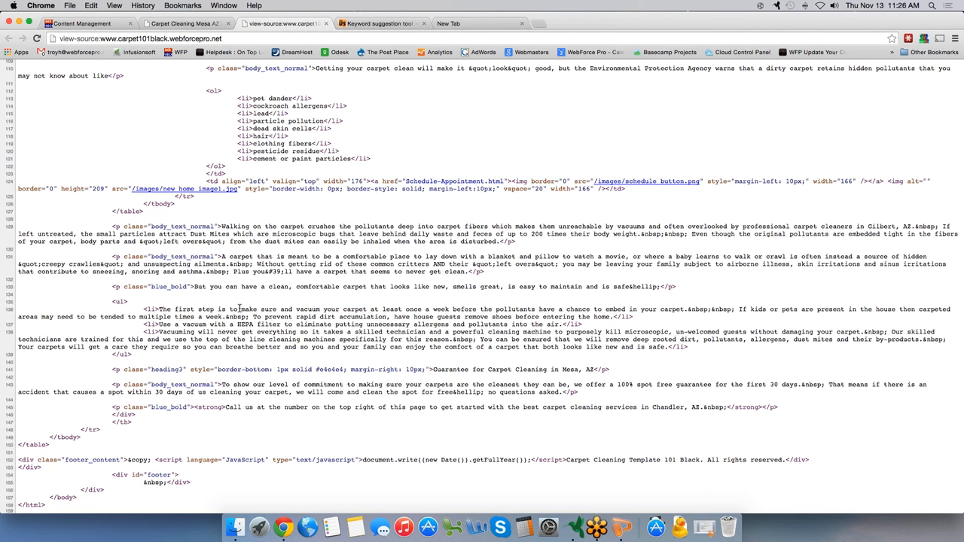
pyautogui.doubleClick(505, 346)
# Close the page source and return to the Content Management page list to review the home page's title entry.
pyautogui.click(326, 23)
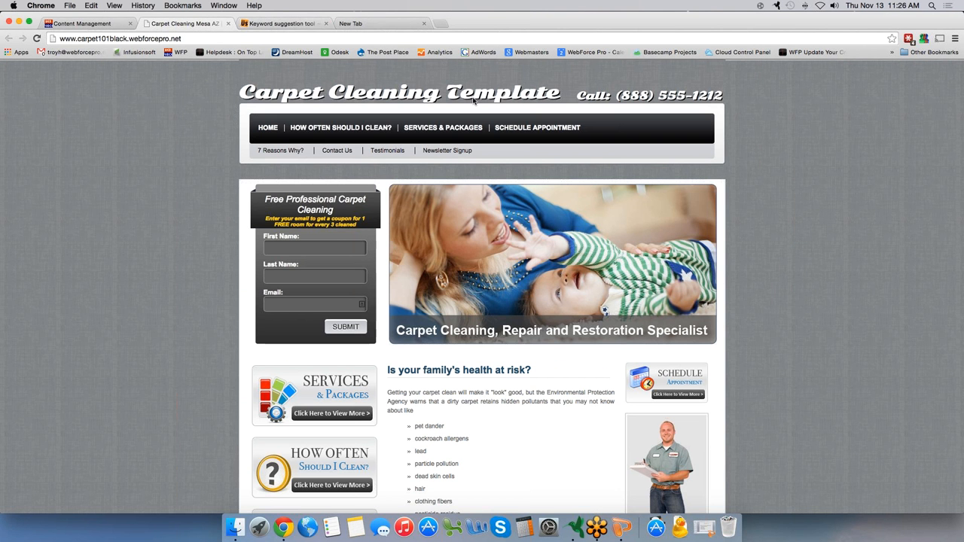
pyautogui.click(118, 24)
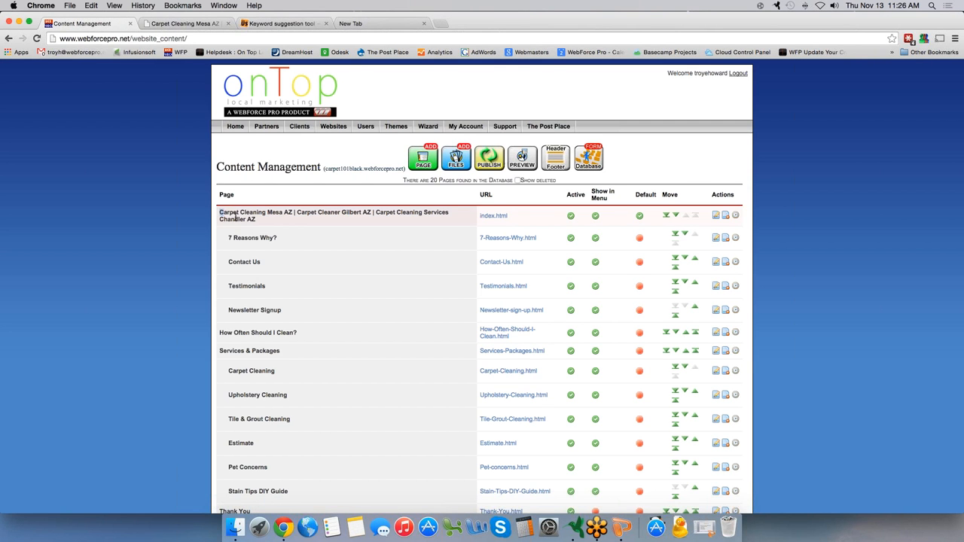
pyautogui.tripleClick(291, 220)
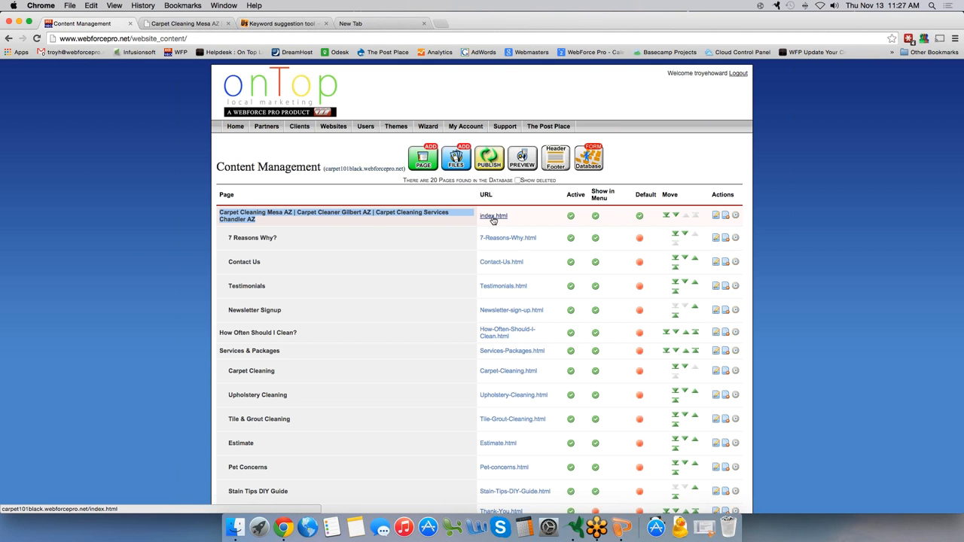
pyautogui.scroll(-1, 445, 221)
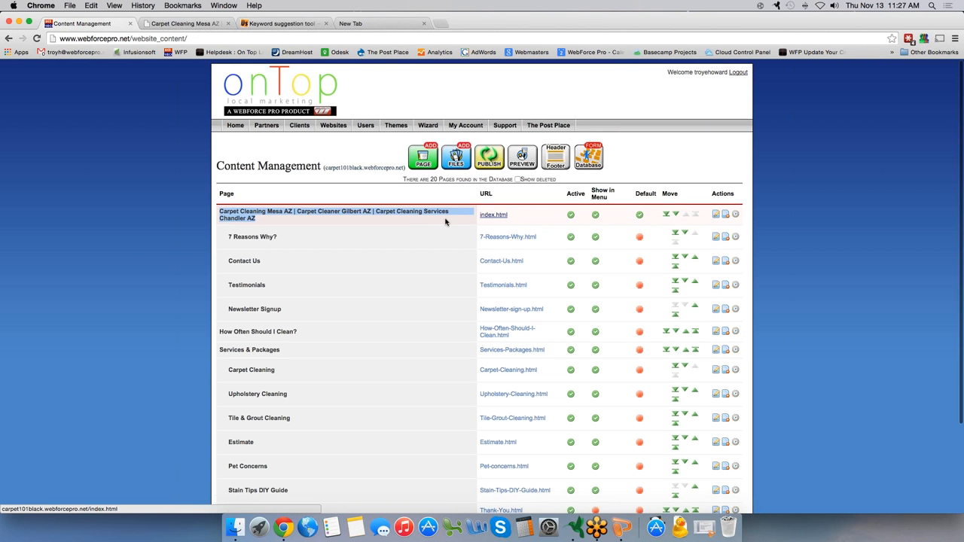
pyautogui.scroll(-1, 445, 221)
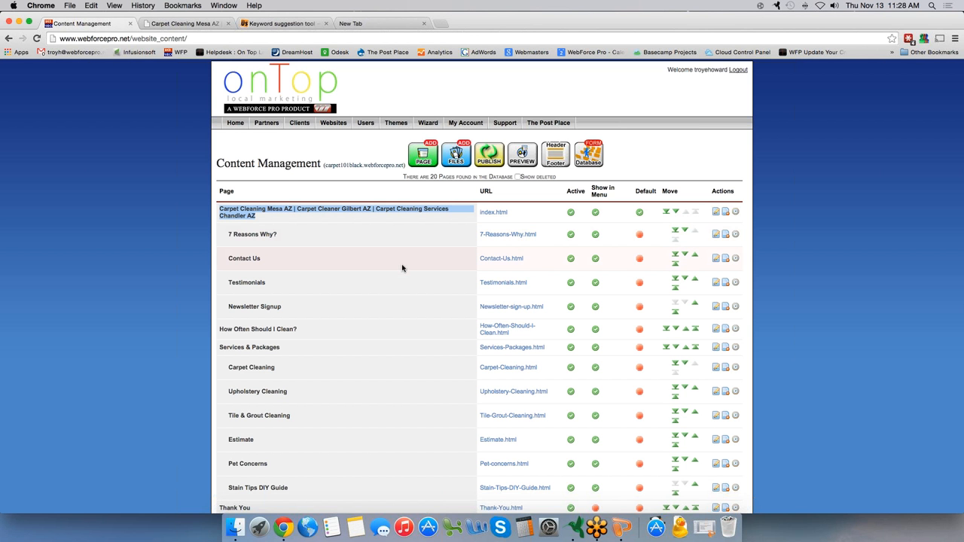
# Open the Upholstery Cleaning page for editing and go to its page title.
pyautogui.scroll(-1, 427, 339)
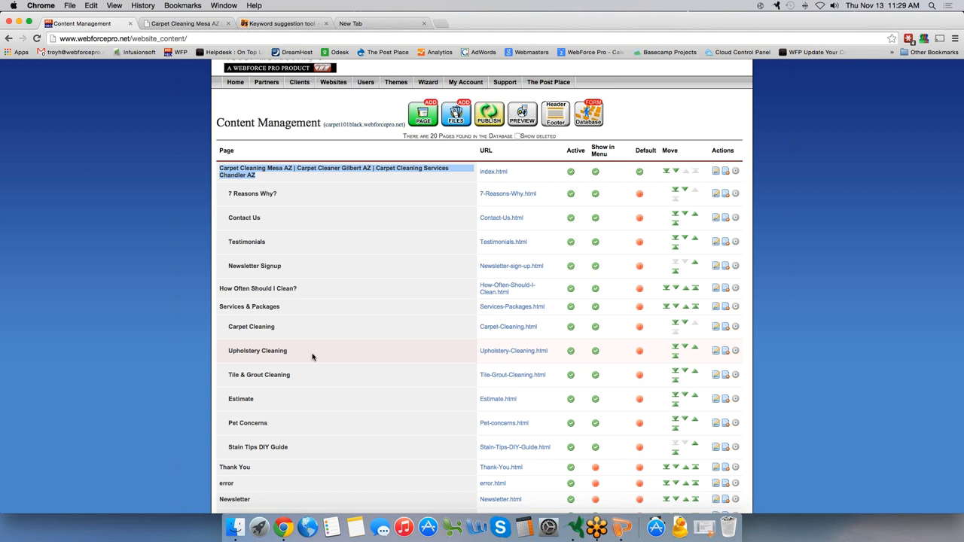
pyautogui.click(717, 352)
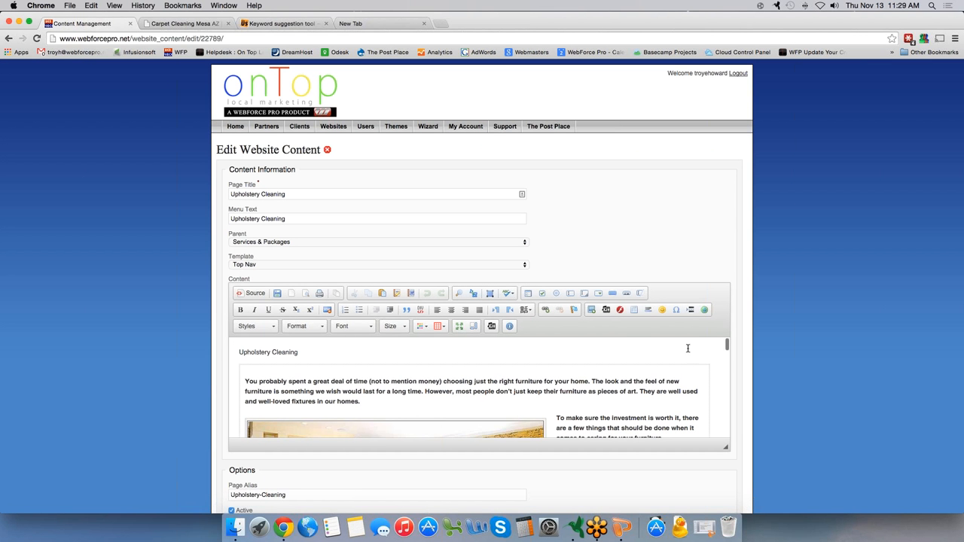
pyautogui.click(280, 194)
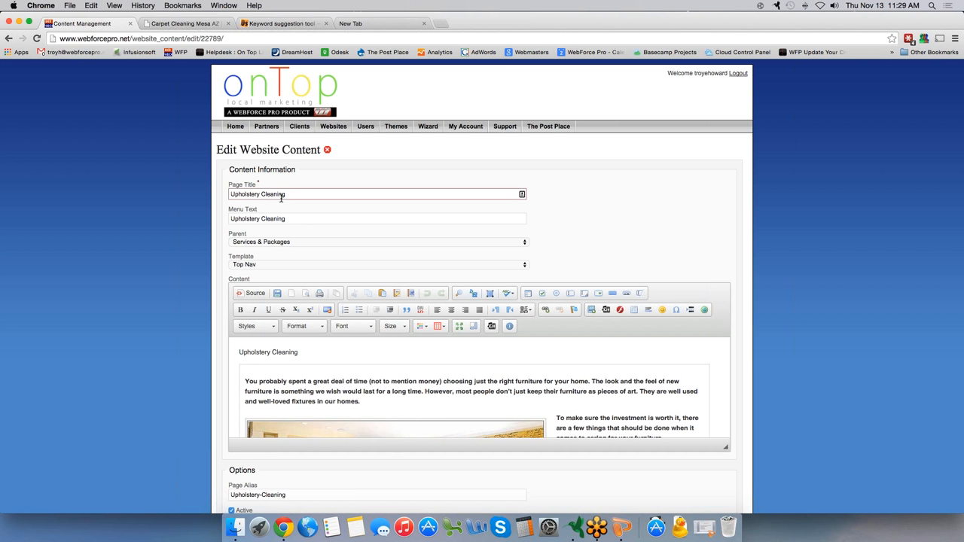
pyautogui.click(289, 193)
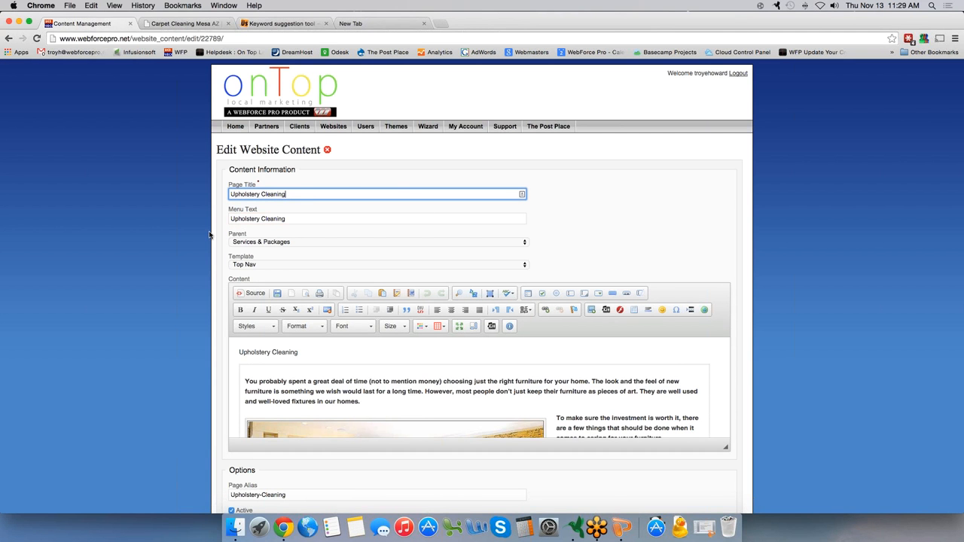
# Examine the Upholstery Cleaning page's body content and its meta keywords and meta description fields.
pyautogui.scroll(-2, 209, 235)
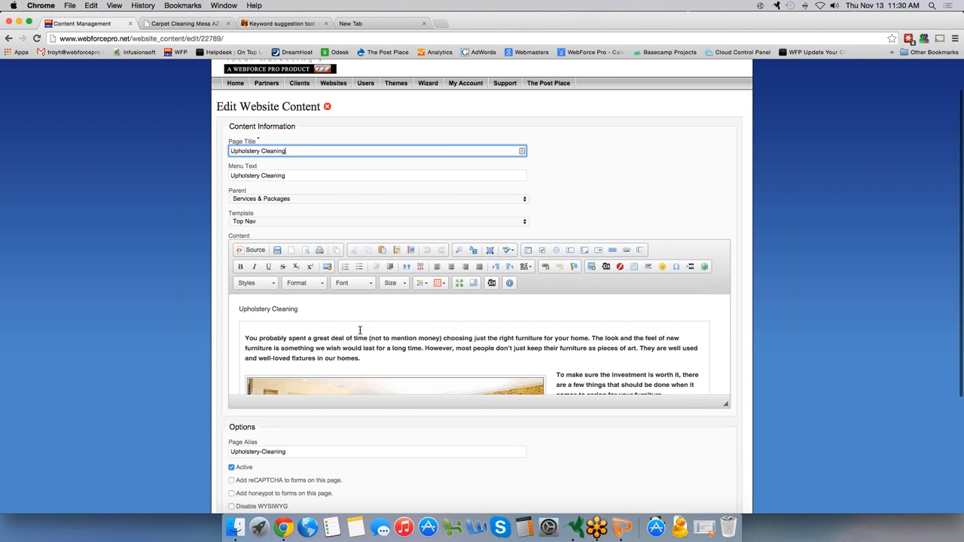
pyautogui.scroll(-10, 359, 331)
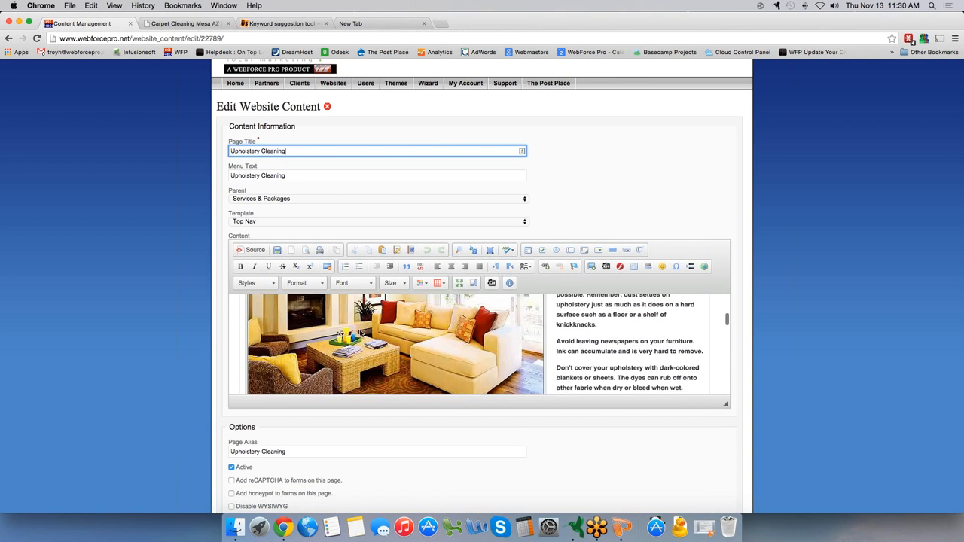
pyautogui.scroll(-2, 360, 333)
pyautogui.scroll(-10, 359, 329)
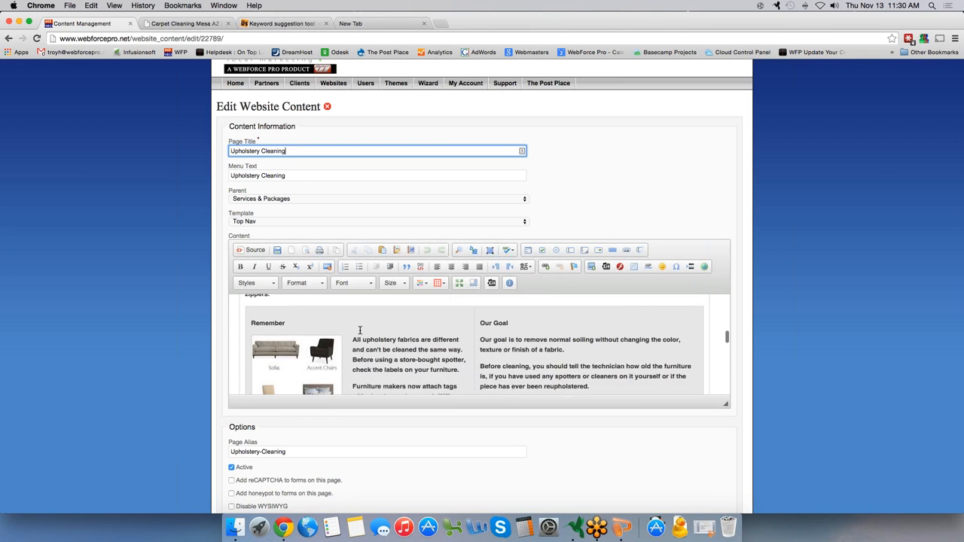
pyautogui.scroll(-4, 168, 333)
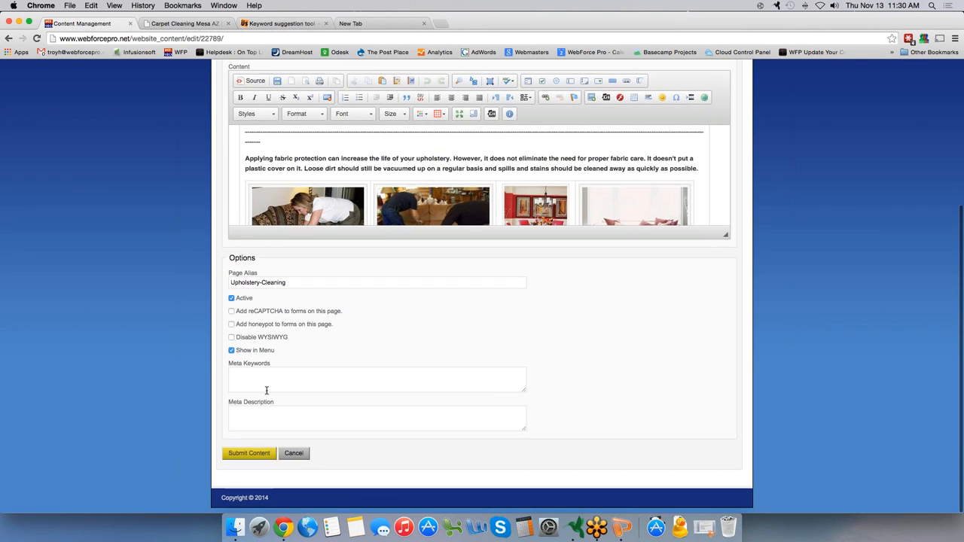
pyautogui.click(282, 379)
pyautogui.click(263, 417)
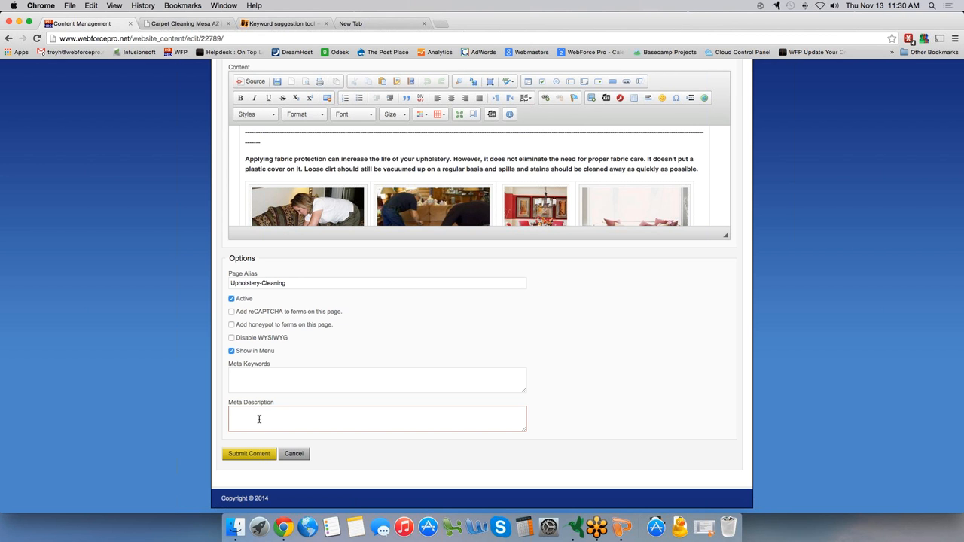
# Close the Upholstery Cleaning editor without saving and review the site's full page list.
pyautogui.scroll(5, 259, 418)
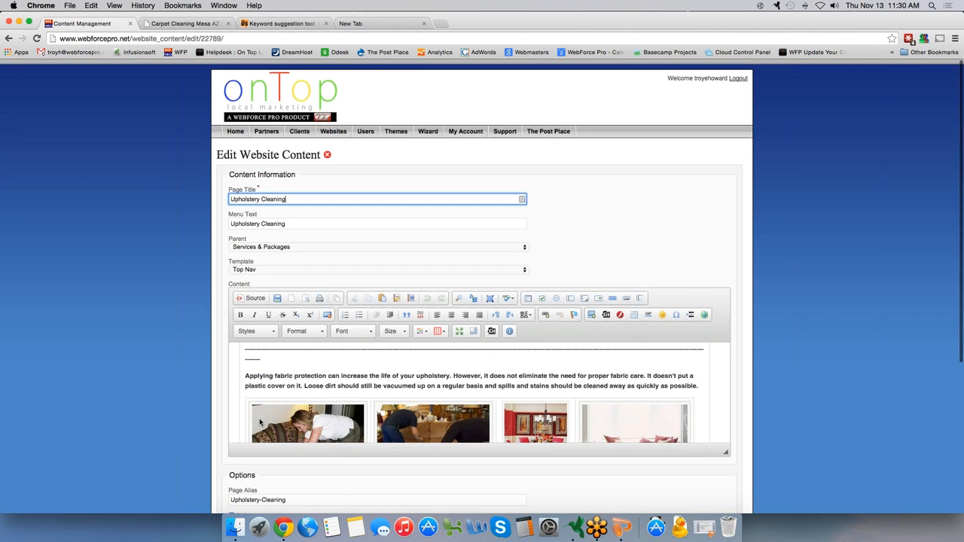
pyautogui.click(329, 152)
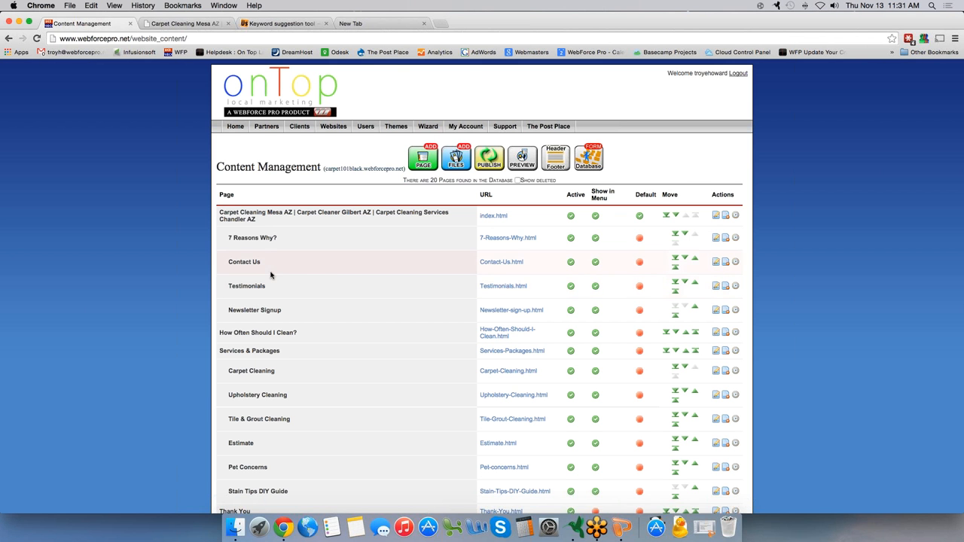
pyautogui.scroll(-3, 272, 277)
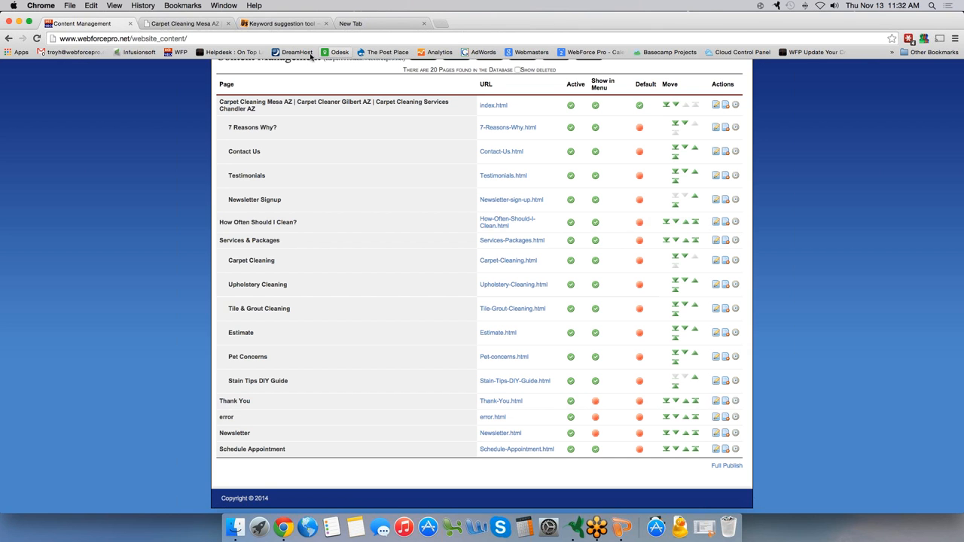
# Switch to Übersuggest and get web keyword suggestions for "carpet cleaning" in English/USA, filling in the CAPTCHA text.
pyautogui.click(281, 24)
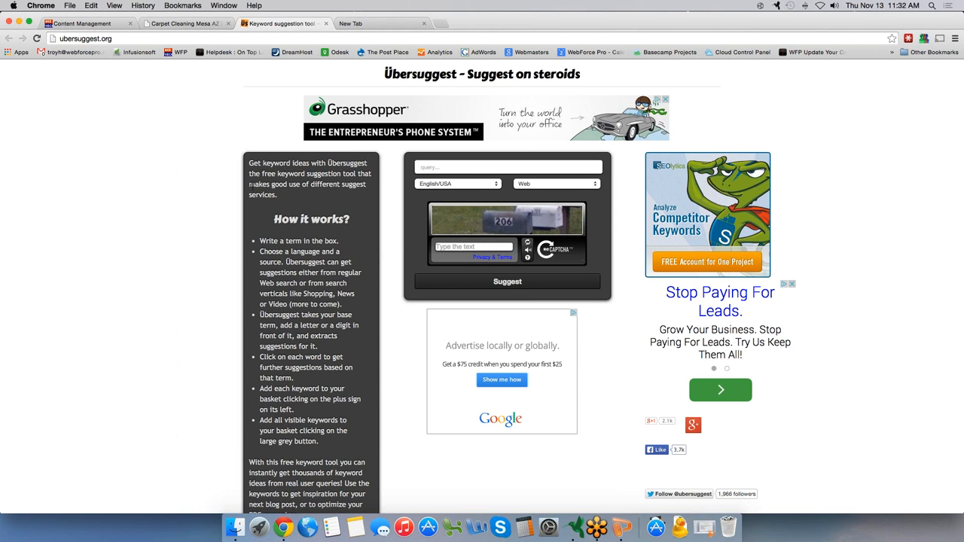
pyautogui.click(449, 168)
pyautogui.write('carpet cleaning')
pyautogui.click(535, 185)
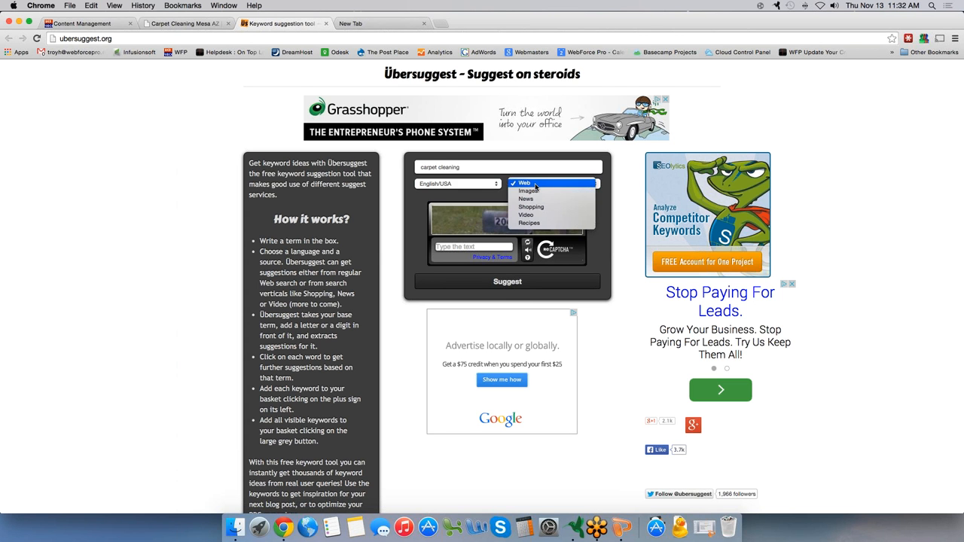
pyautogui.click(535, 185)
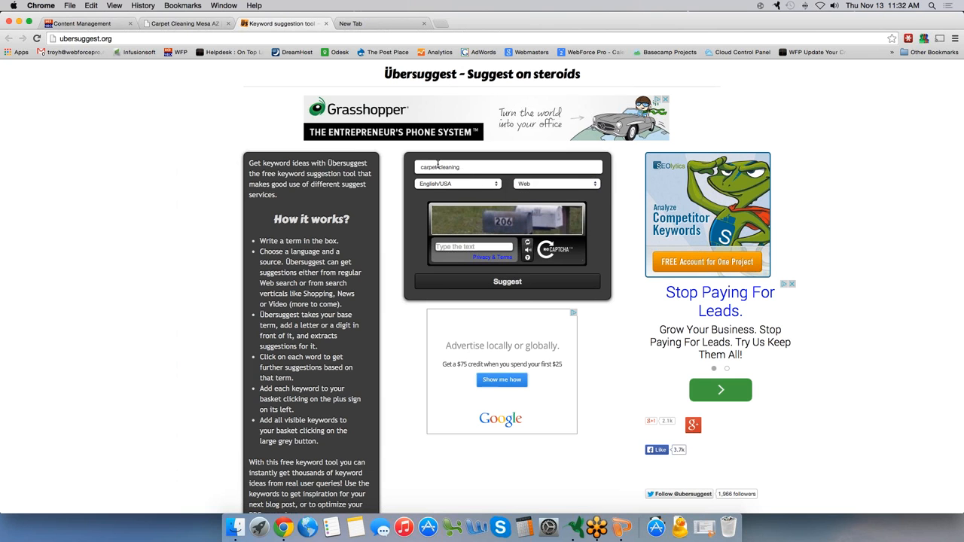
pyautogui.click(456, 246)
pyautogui.write('206')
pyautogui.click(509, 282)
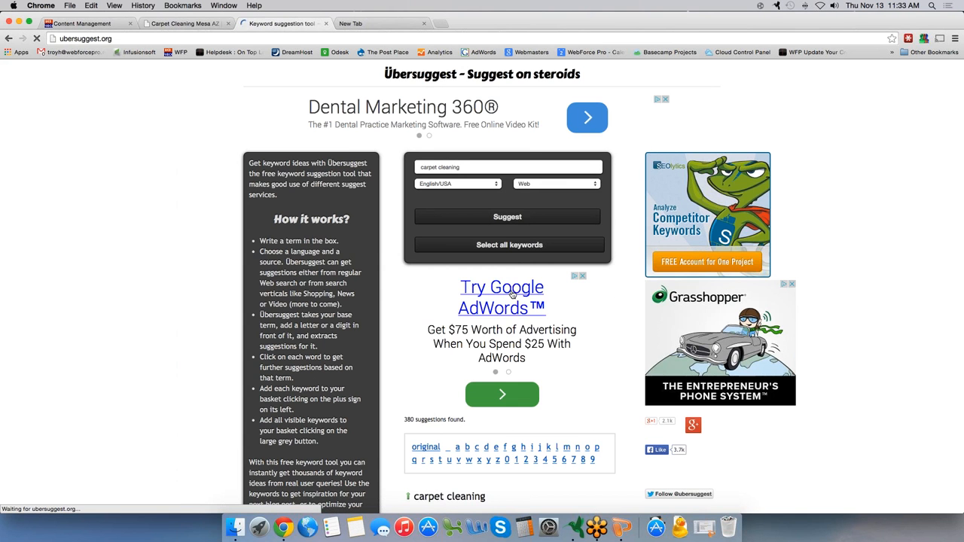
# Examine the base carpet cleaning keyword suggestions and the groups for letters a to c.
pyautogui.scroll(-5, 509, 284)
pyautogui.scroll(-4, 512, 294)
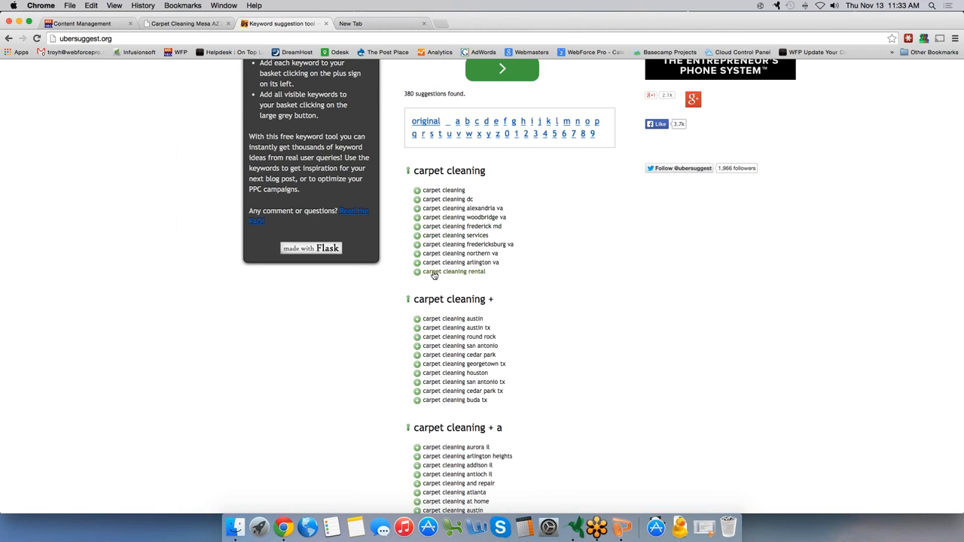
pyautogui.scroll(-2, 474, 246)
pyautogui.scroll(-2, 474, 245)
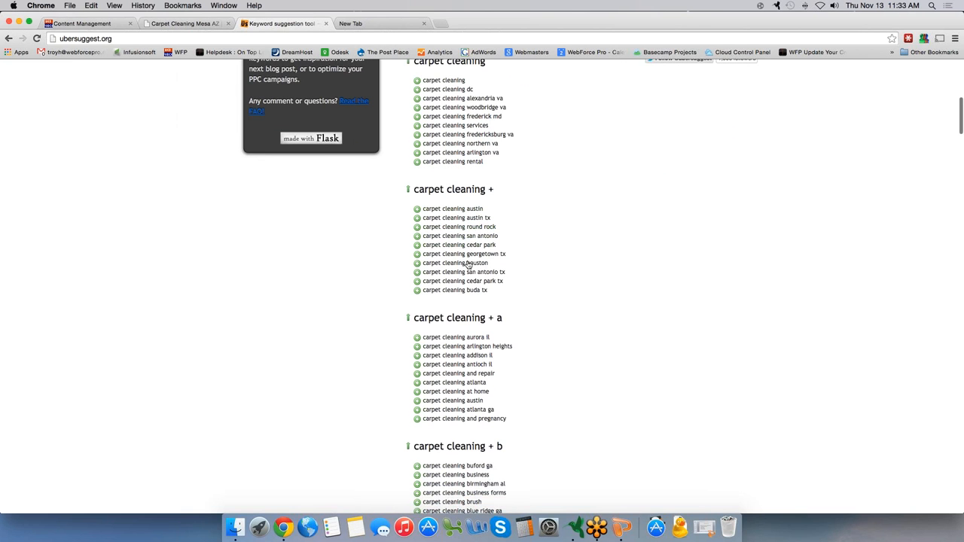
pyautogui.scroll(-2, 474, 248)
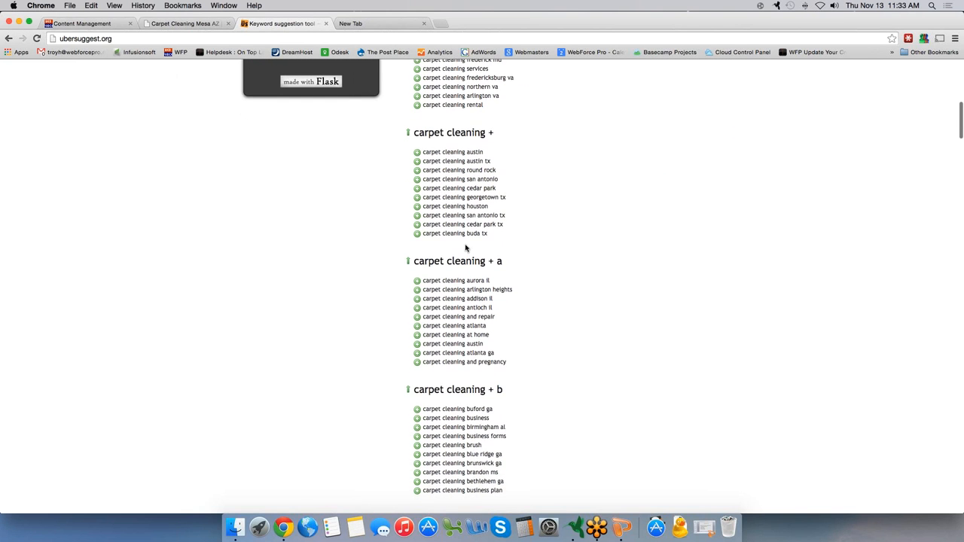
pyautogui.scroll(-5, 473, 249)
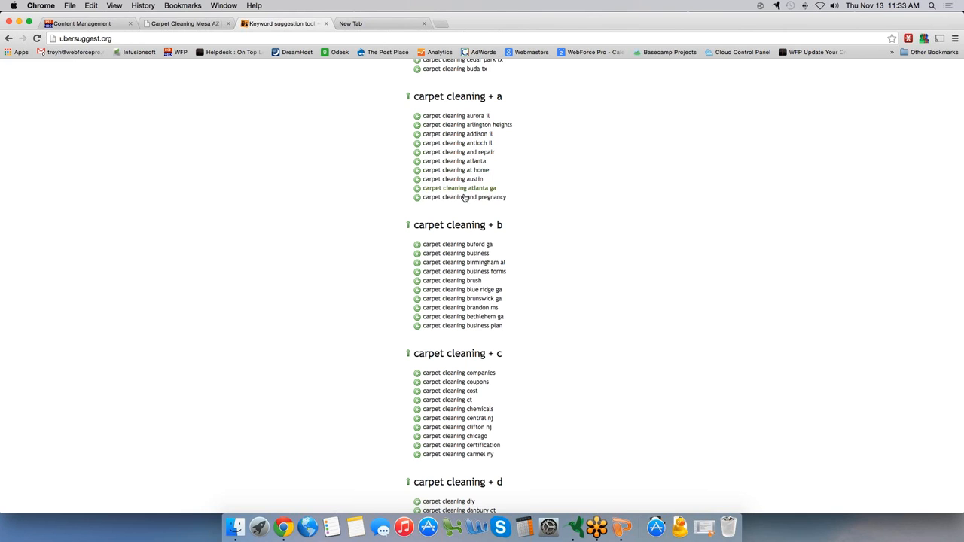
pyautogui.scroll(-2, 467, 211)
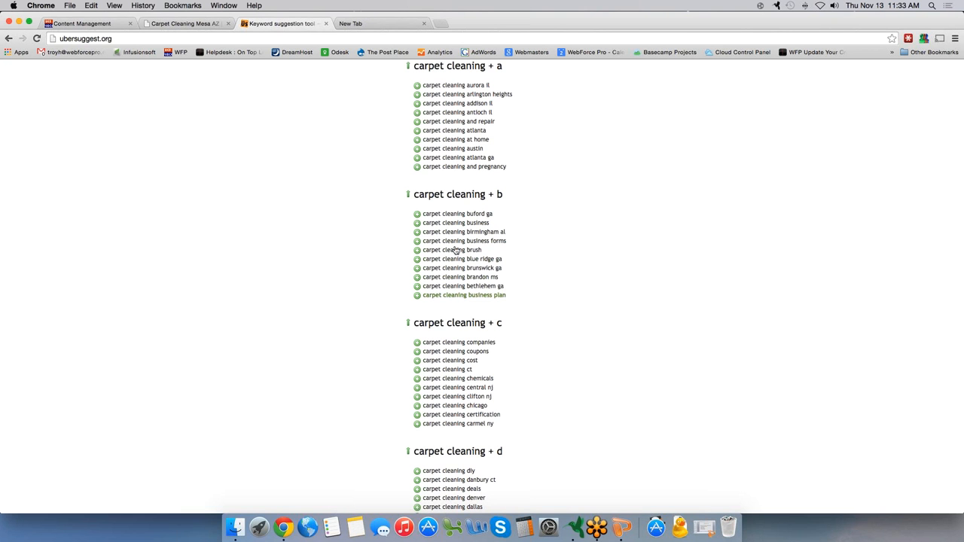
pyautogui.scroll(-3, 477, 249)
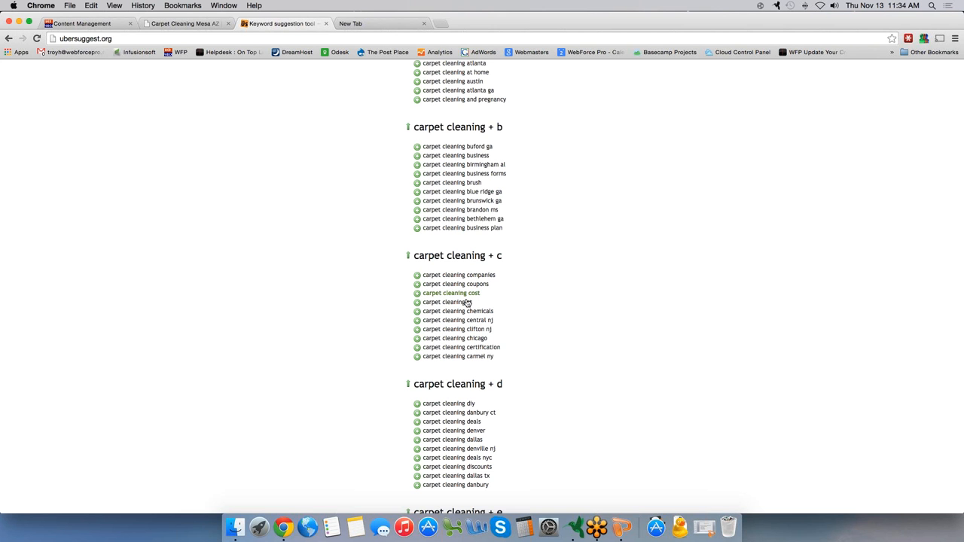
# Examine the carpet cleaning suggestion groups for letters d to i, then return to the query form.
pyautogui.scroll(-5, 467, 304)
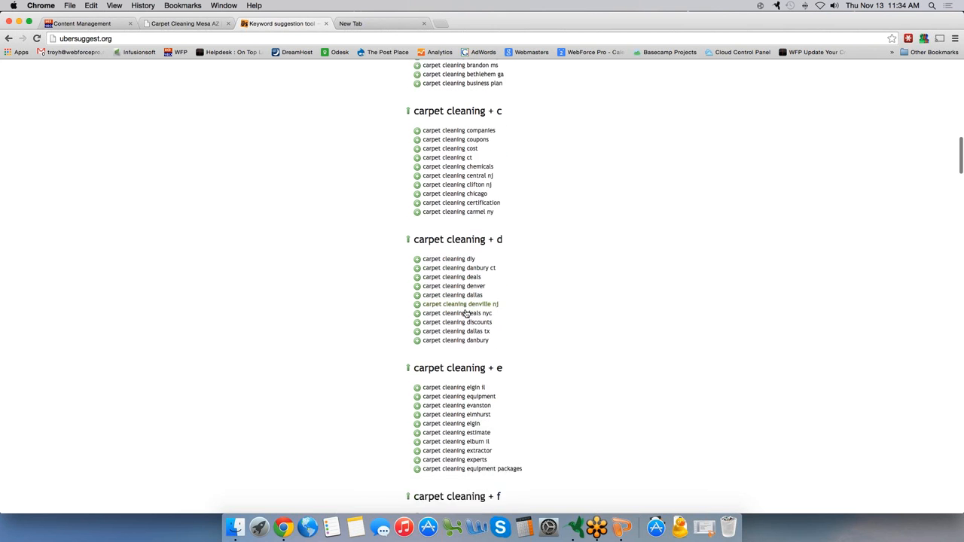
pyautogui.scroll(-3, 466, 313)
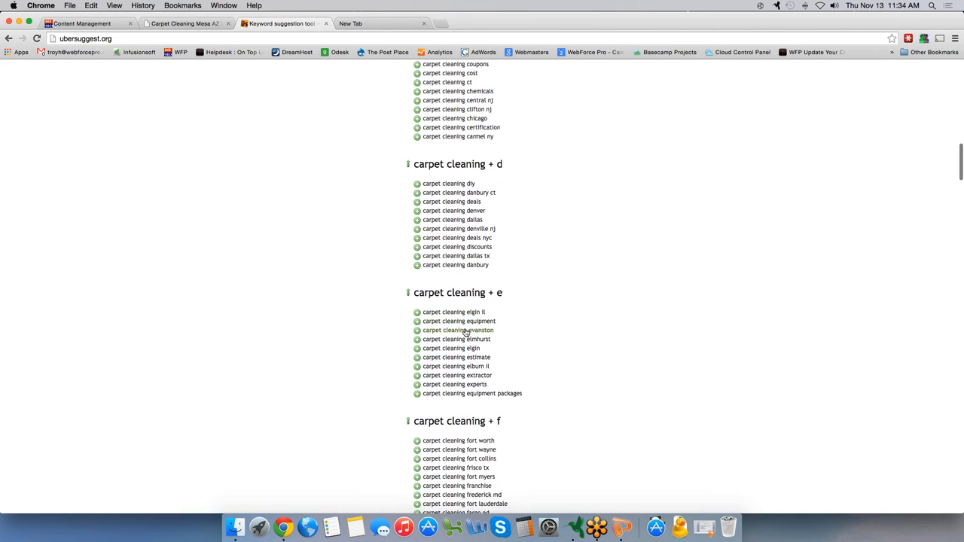
pyautogui.scroll(-2, 466, 332)
pyautogui.scroll(-4, 464, 330)
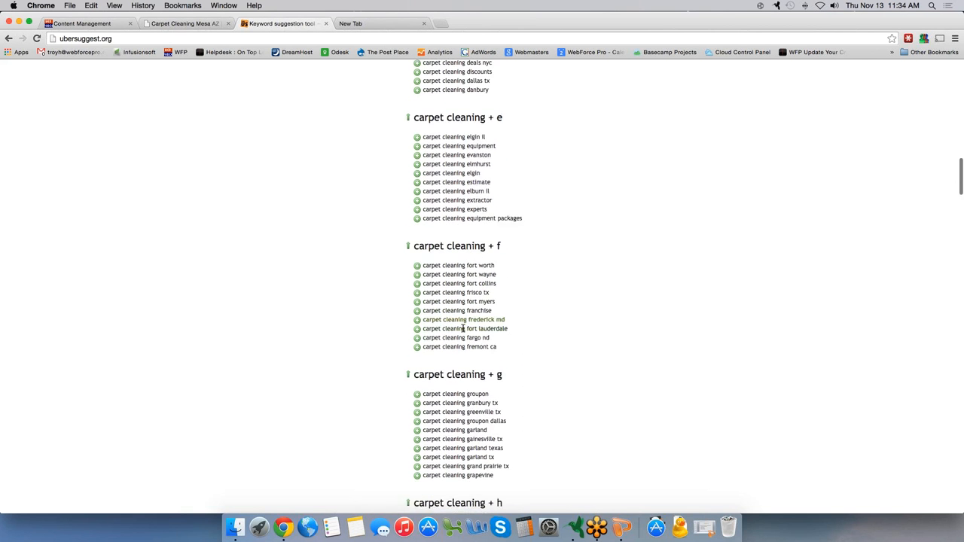
pyautogui.scroll(-7, 463, 329)
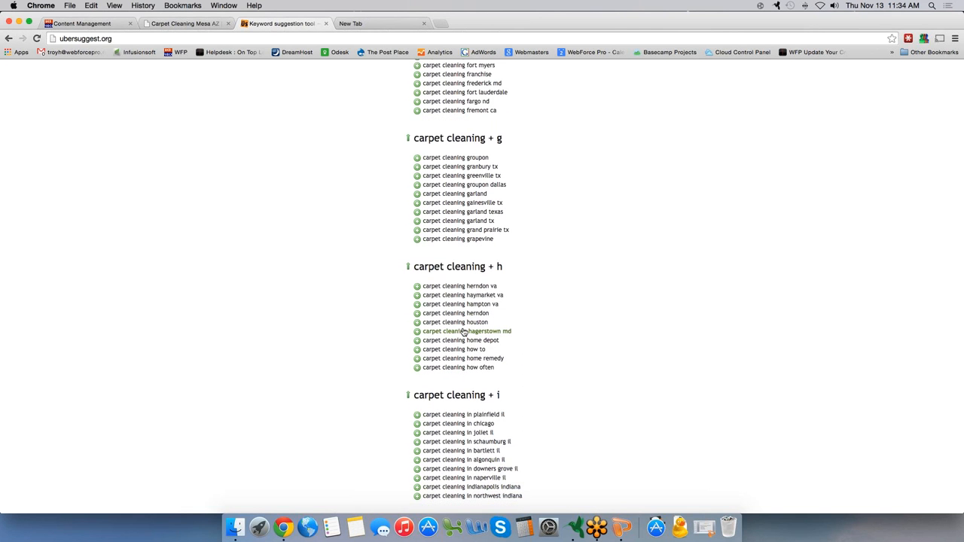
pyautogui.scroll(-1, 463, 332)
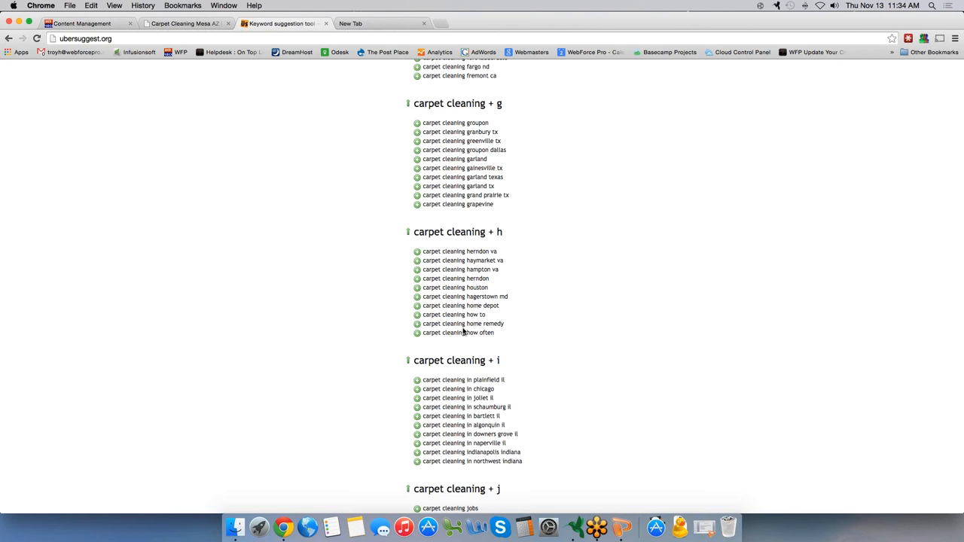
pyautogui.scroll(4, 497, 259)
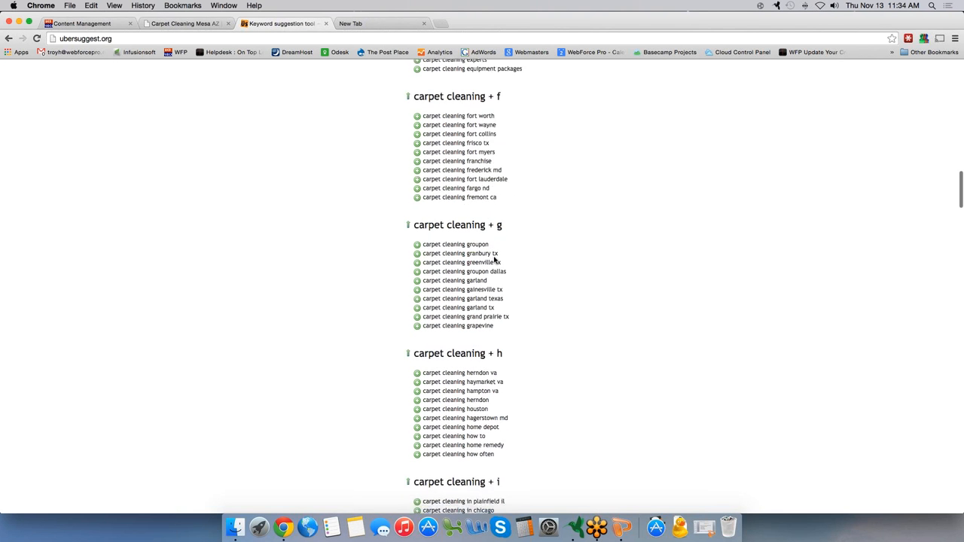
pyautogui.scroll(14, 494, 260)
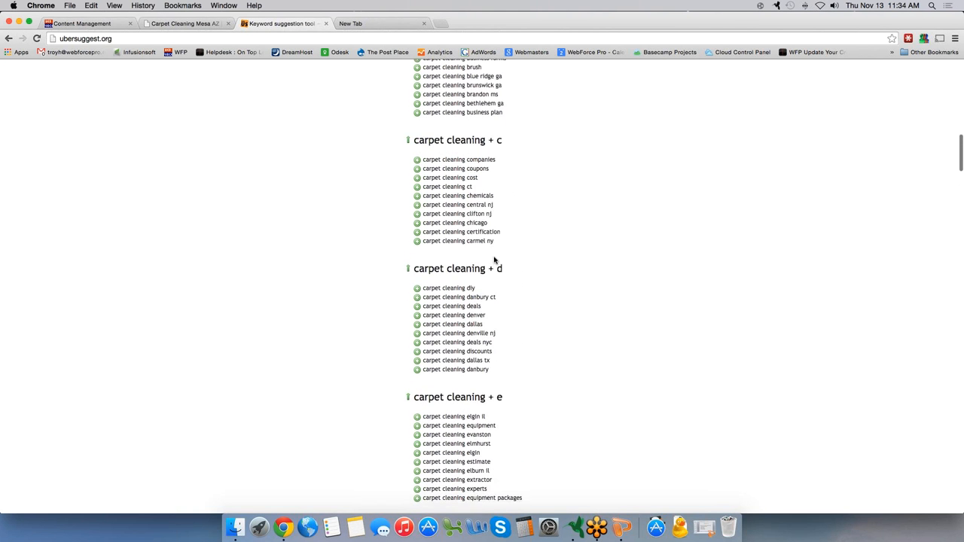
pyautogui.scroll(20, 494, 260)
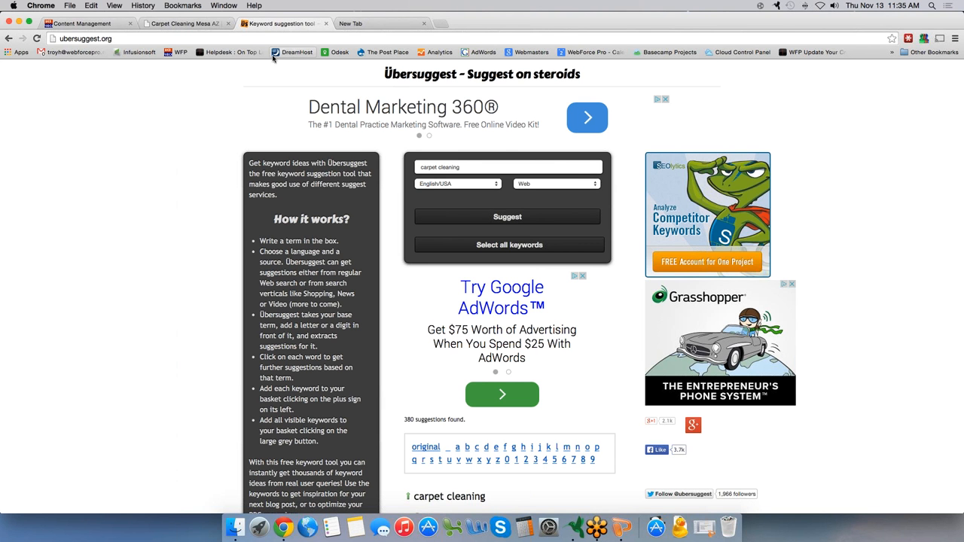
# Search Google for "carpet cleaning" in the empty browser tab.
pyautogui.click(361, 27)
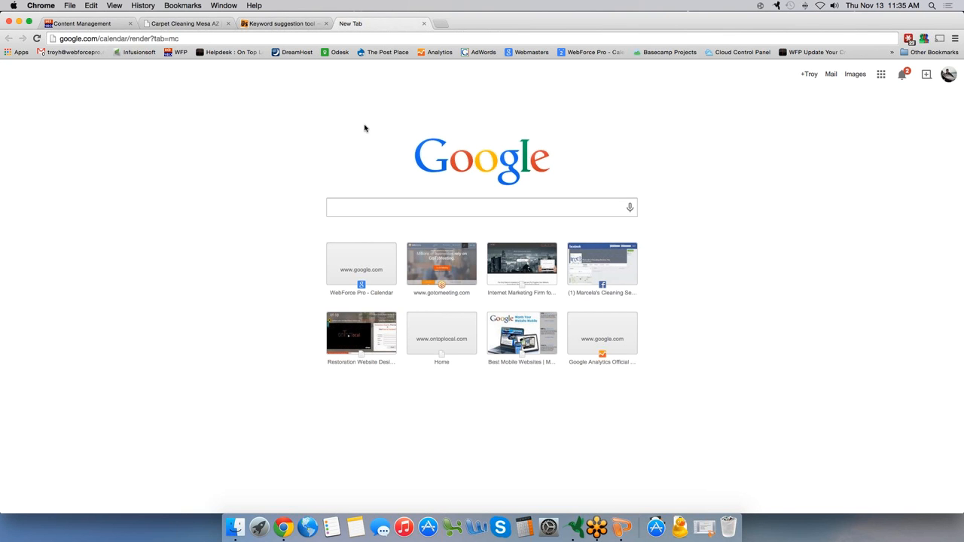
pyautogui.click(395, 211)
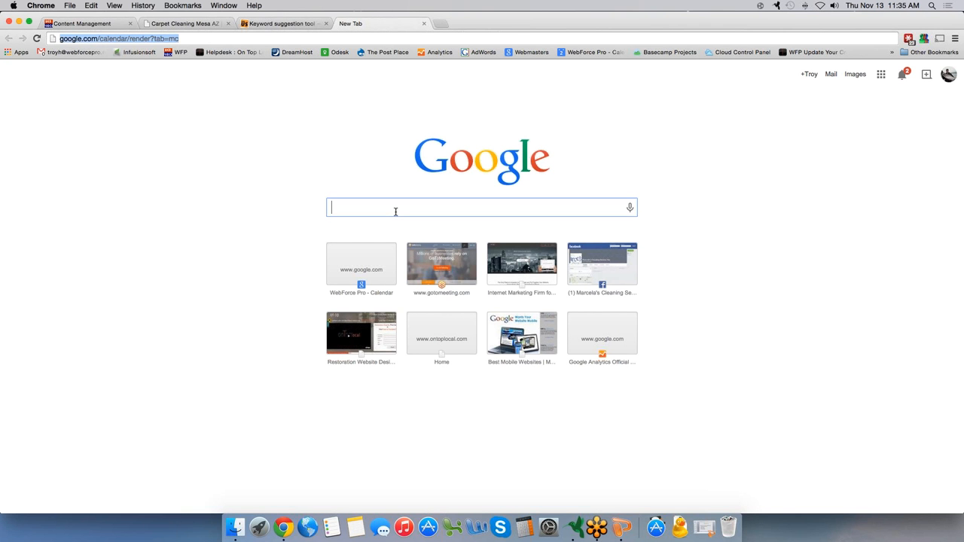
pyautogui.write('carpe')
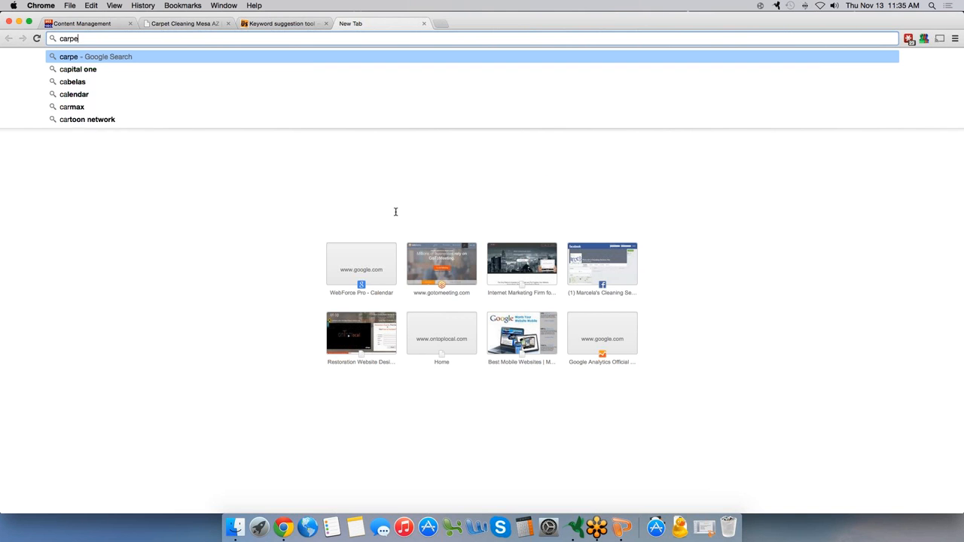
pyautogui.write('t cleaning')
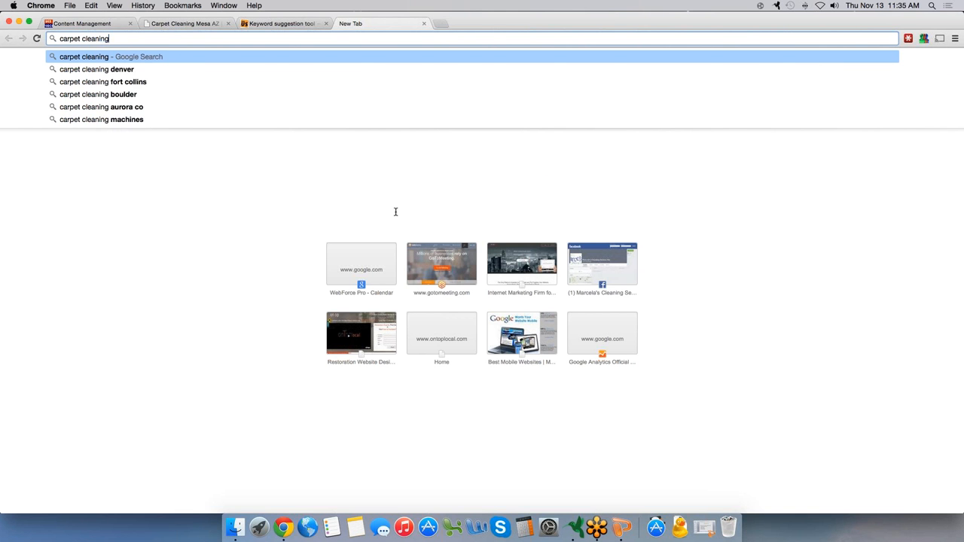
pyautogui.press('Return')
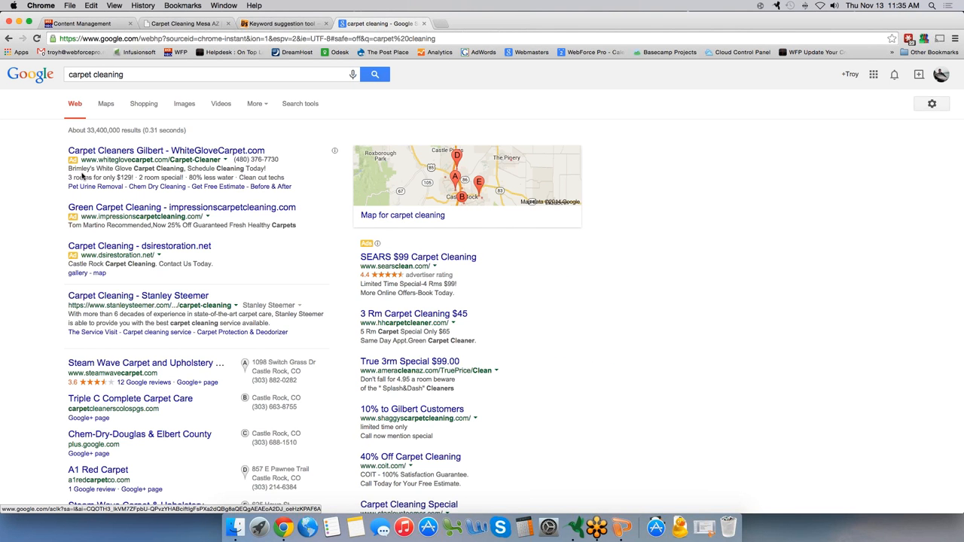
# Follow the related search "carpet cleaning prices" from the carpet cleaning results and examine the related searches on its page.
pyautogui.scroll(-5, 83, 175)
pyautogui.scroll(-15, 83, 176)
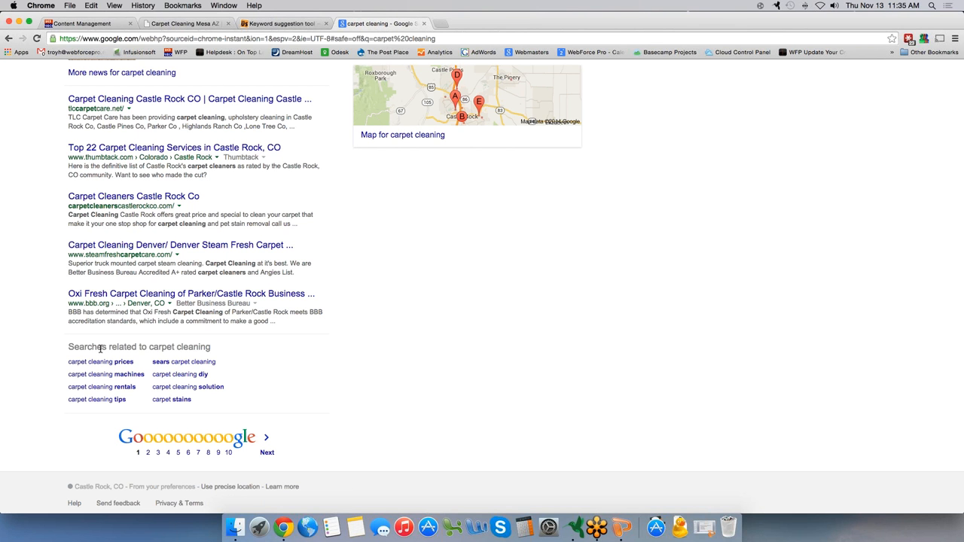
pyautogui.scroll(-1, 73, 383)
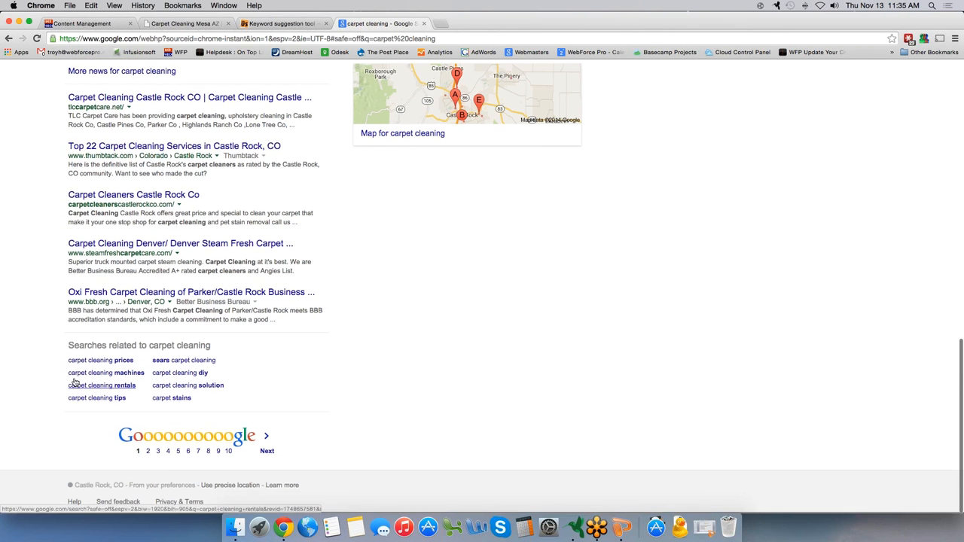
pyautogui.scroll(1, 113, 376)
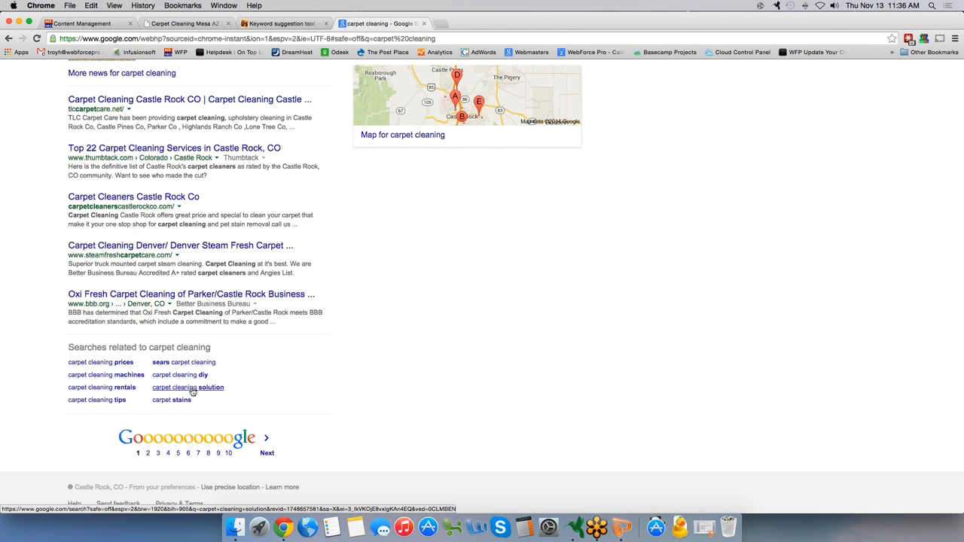
pyautogui.click(118, 364)
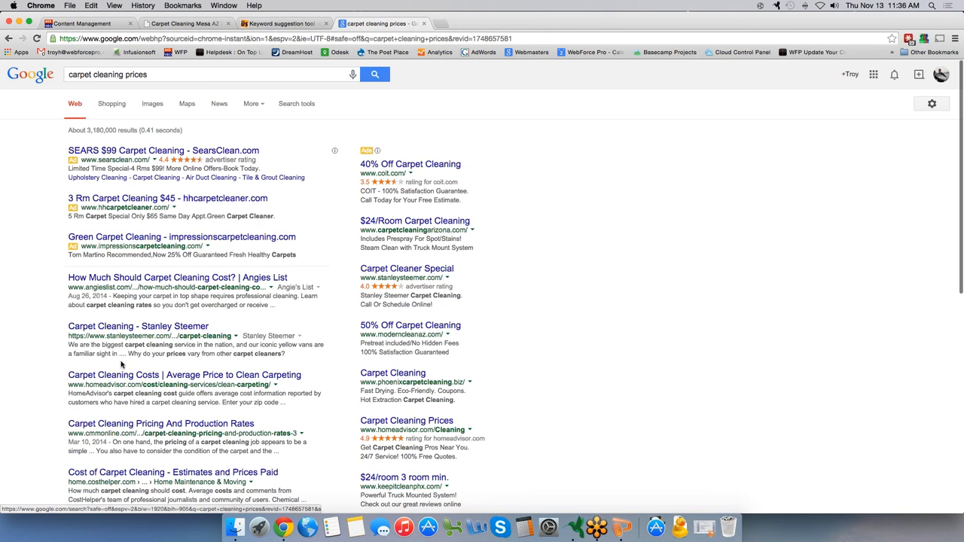
pyautogui.scroll(-10, 125, 316)
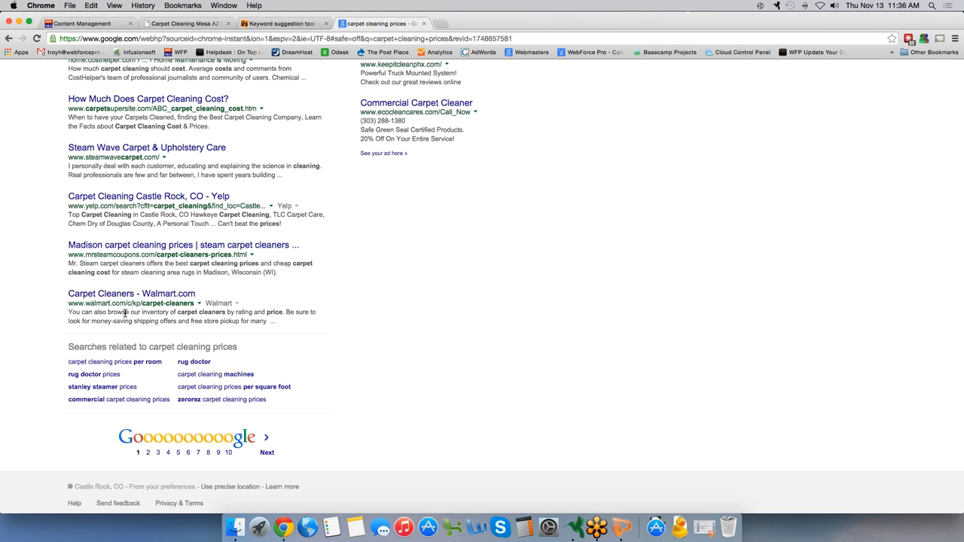
# Search Google for "upholstery cleaning" instead and examine the related searches beneath the results.
pyautogui.scroll(15, 125, 313)
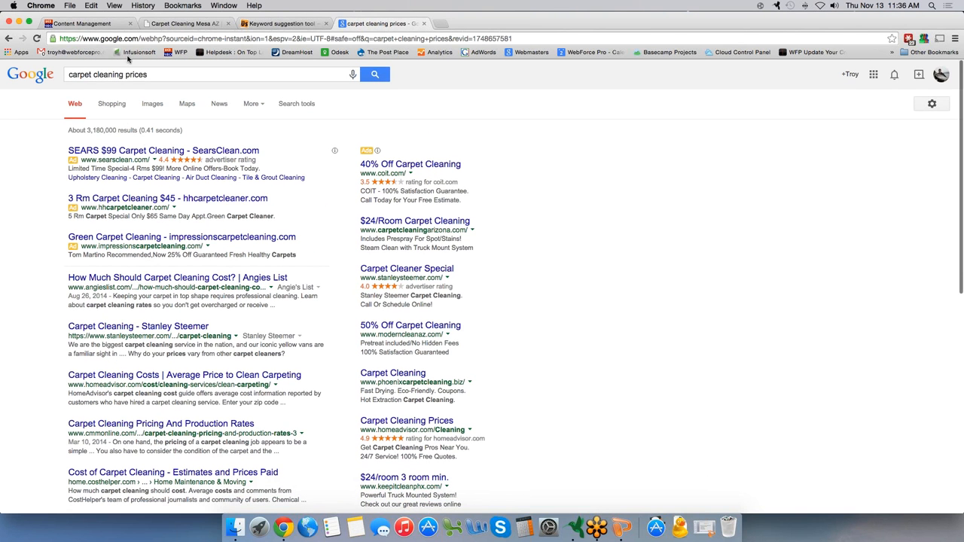
pyautogui.moveTo(153, 75); pyautogui.dragTo(61, 75)
pyautogui.write('up')
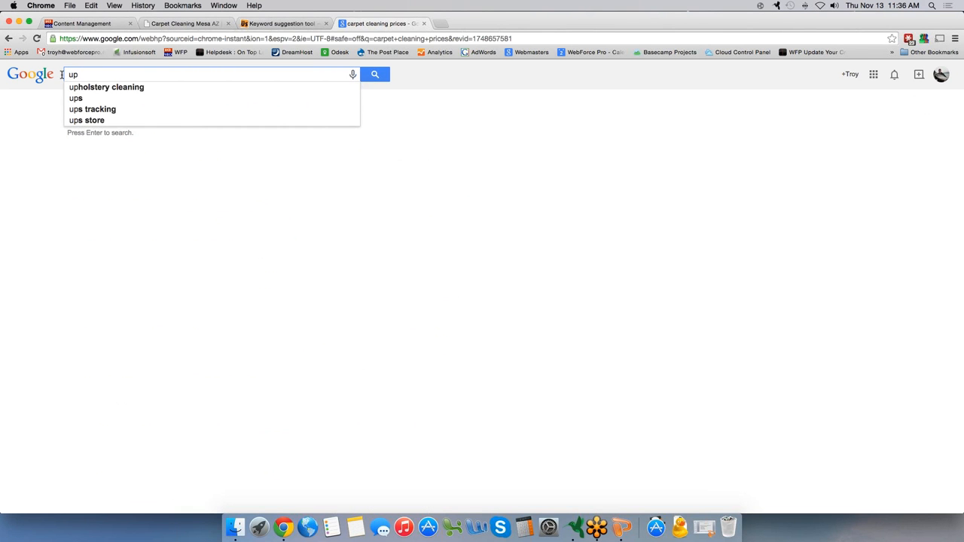
pyautogui.press('Down')
pyautogui.press('Return')
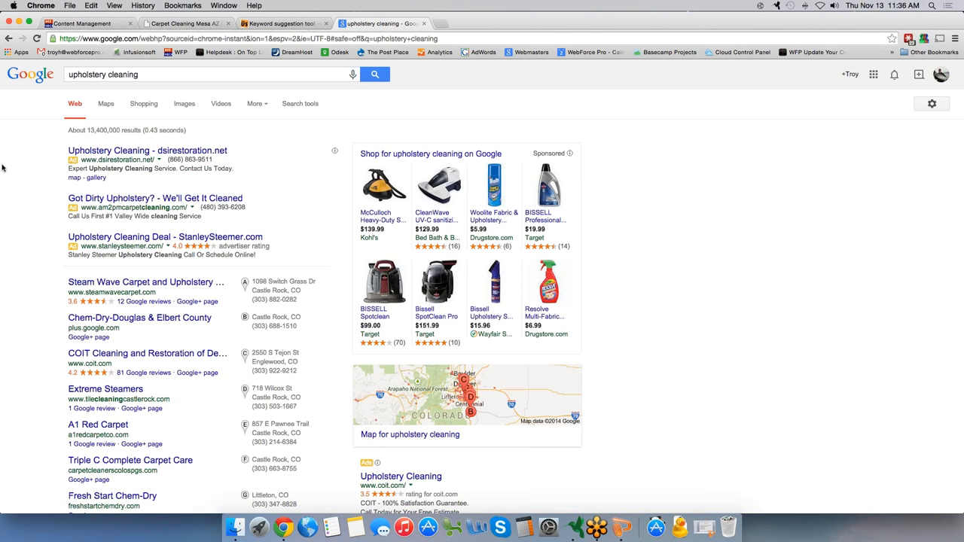
pyautogui.scroll(-15, 4, 168)
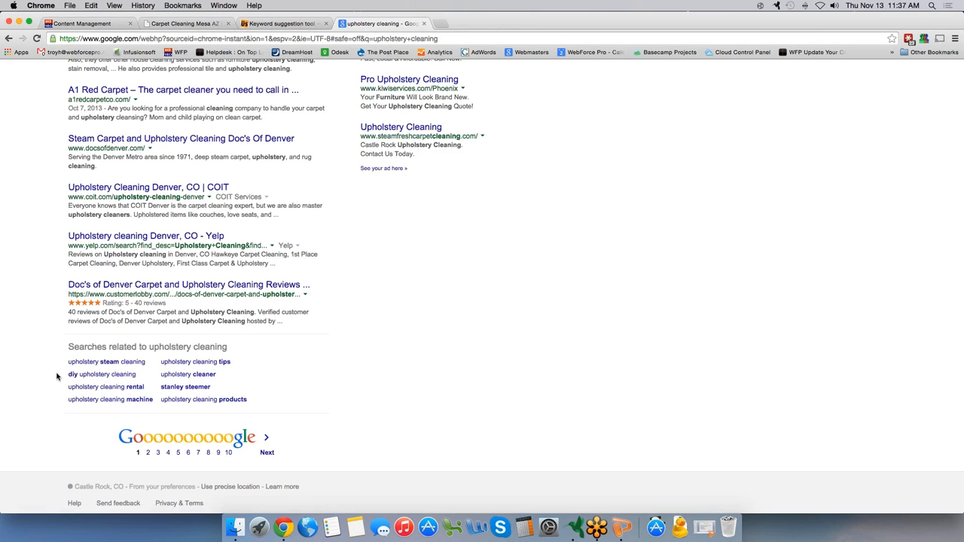
# Follow the related search "upholstery cleaner" and examine the related searches listed beneath its results.
pyautogui.click(183, 376)
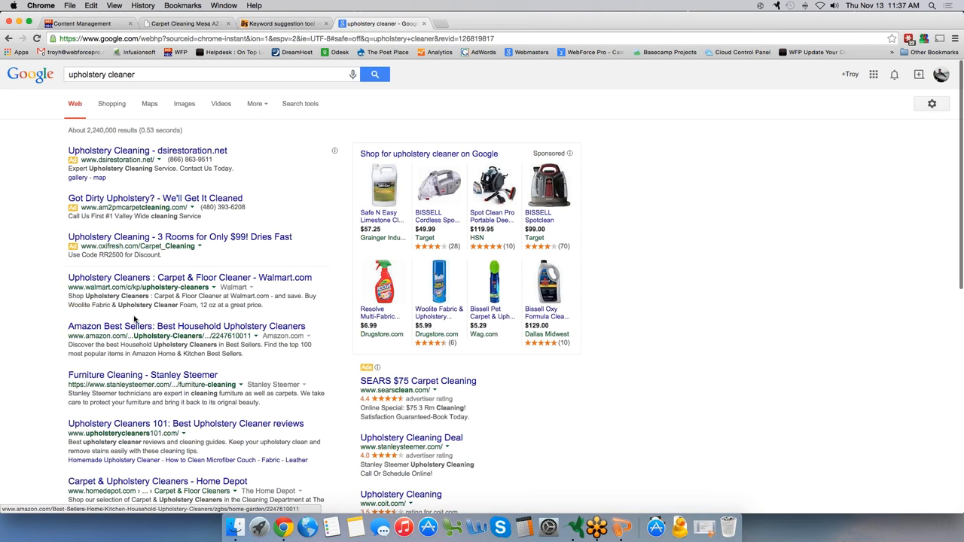
pyautogui.scroll(-15, 119, 341)
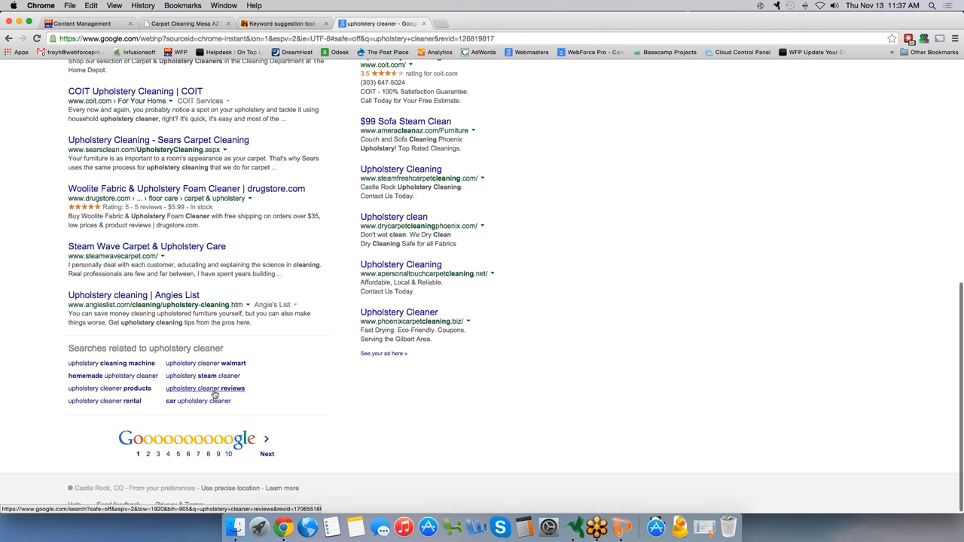
pyautogui.scroll(-1, 226, 392)
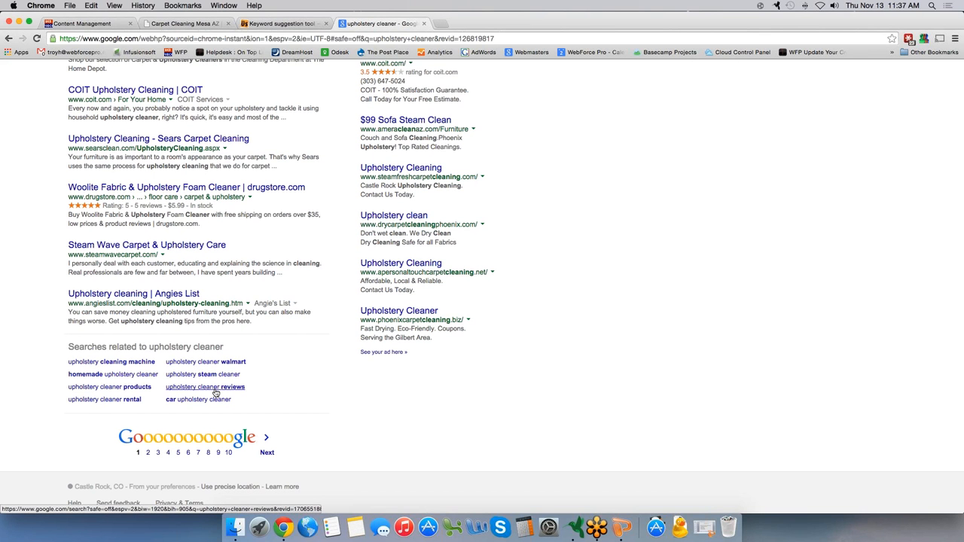
pyautogui.click(216, 392)
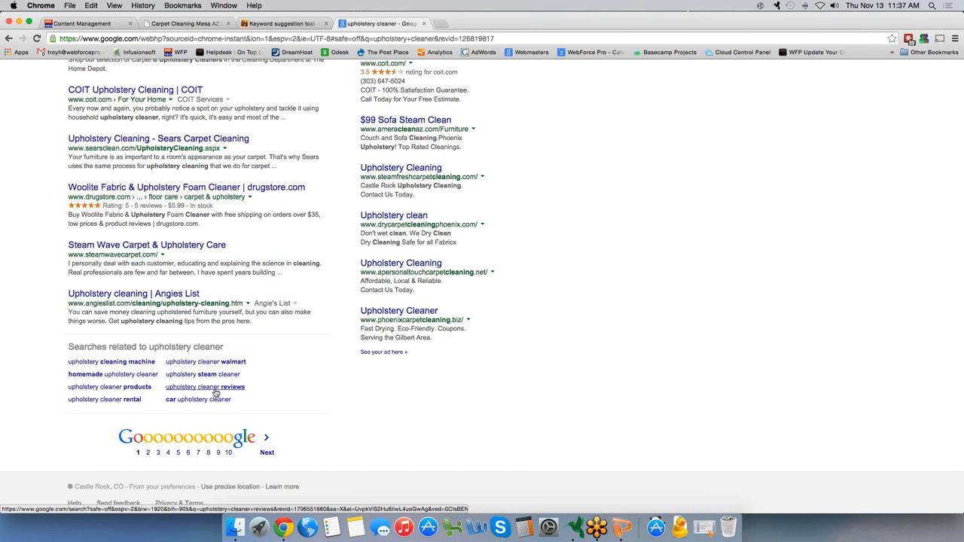
# Return to the website's Content Management page list and highlight the number of pages found in the database.
pyautogui.click(89, 24)
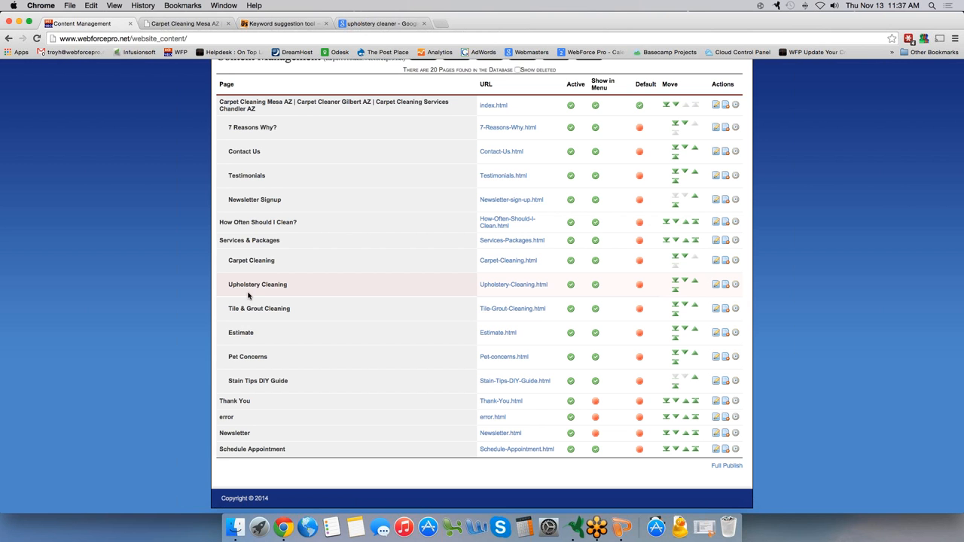
pyautogui.scroll(1, 269, 94)
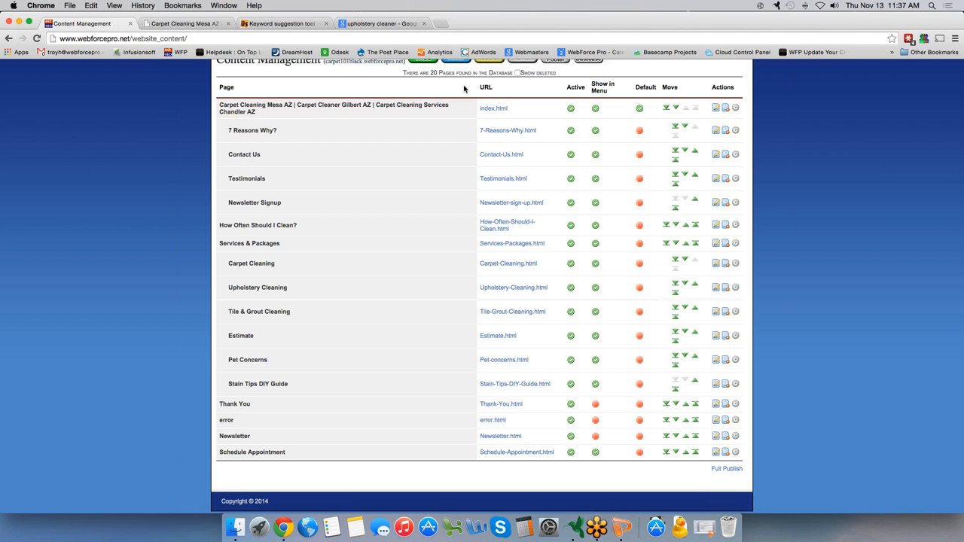
pyautogui.doubleClick(433, 73)
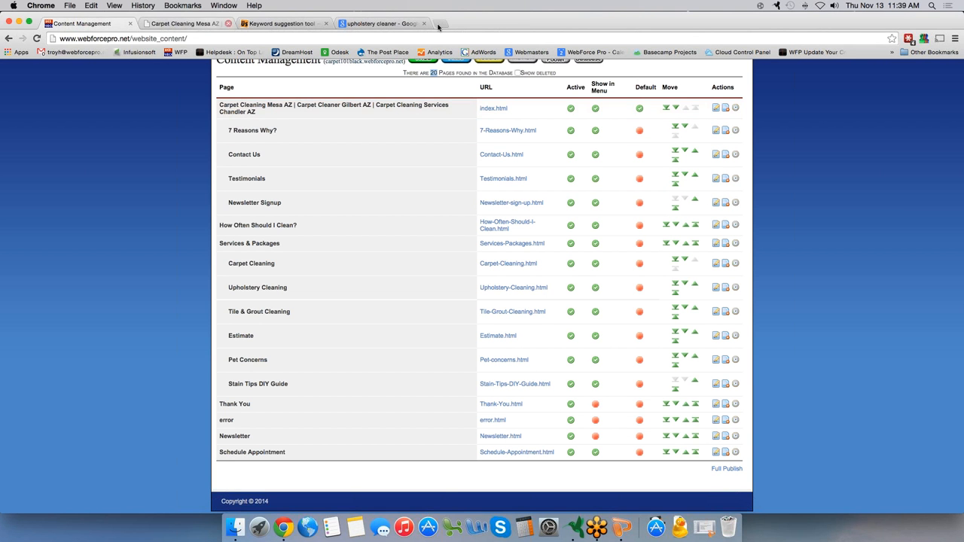
# Switch to the PowerPoint presentation, start the slide show from the "Tools #1-4" slide and advance to the "Tool #5" slide.
pyautogui.click(622, 527)
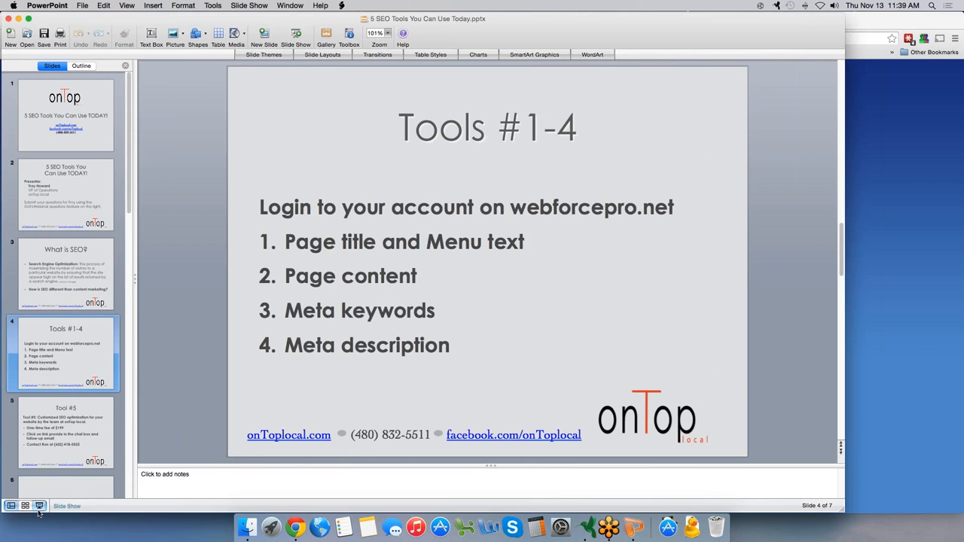
pyautogui.click(39, 506)
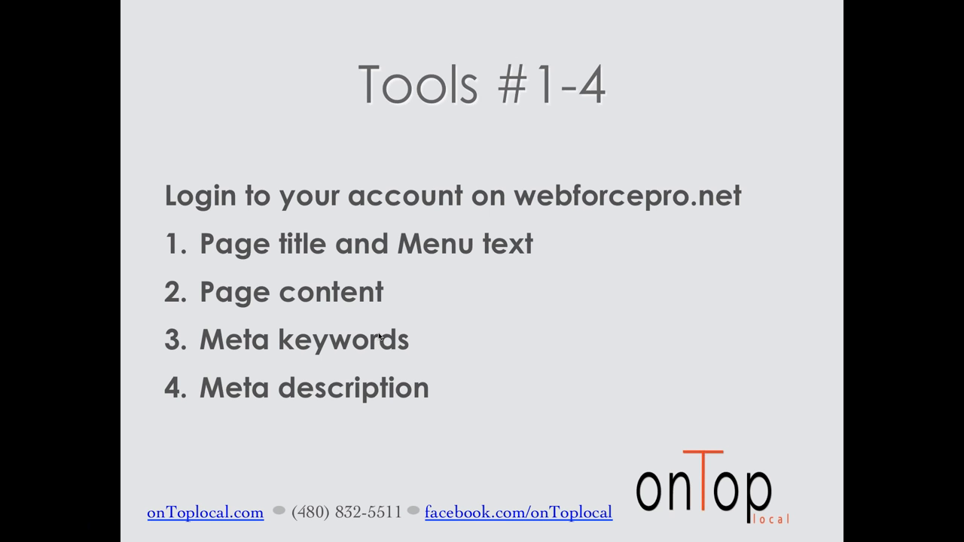
pyautogui.click(523, 396)
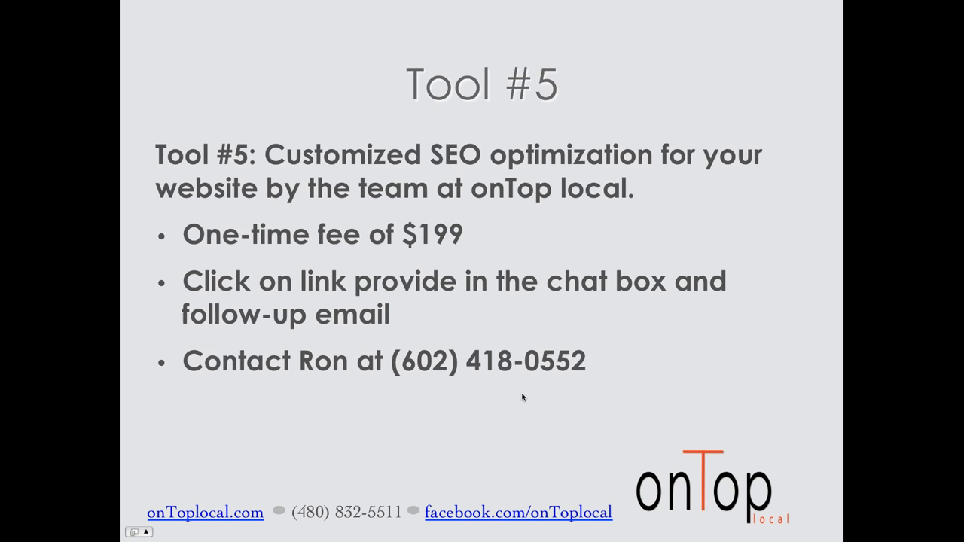